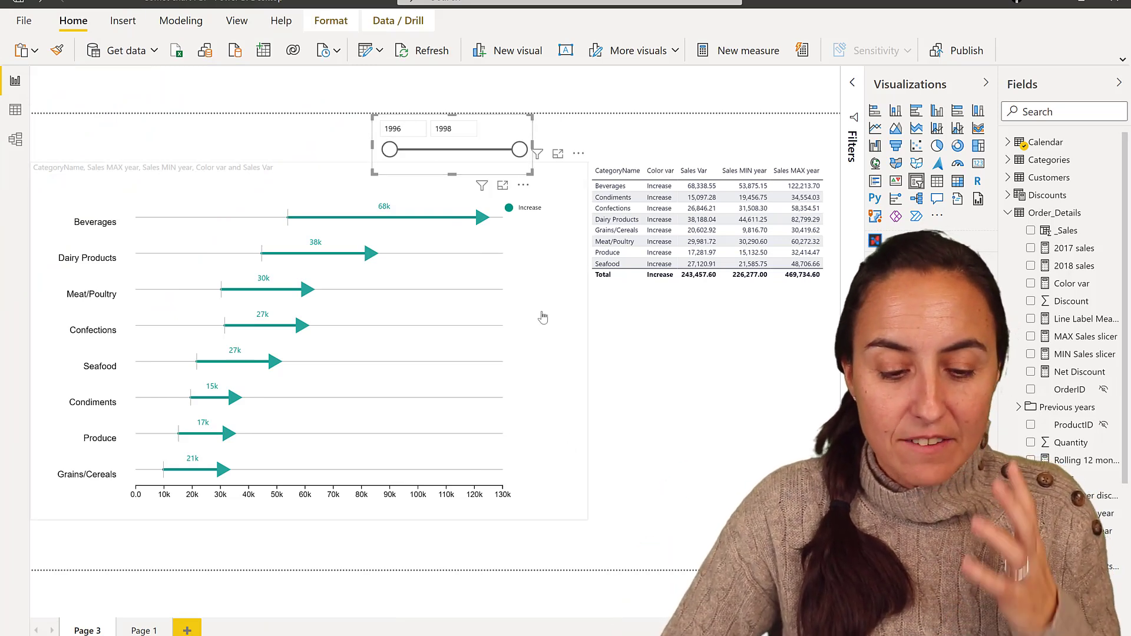
Adjust the year slicer's end to 1997 and examine how the arrow chart and table respond to different ranges
left_click(543, 317)
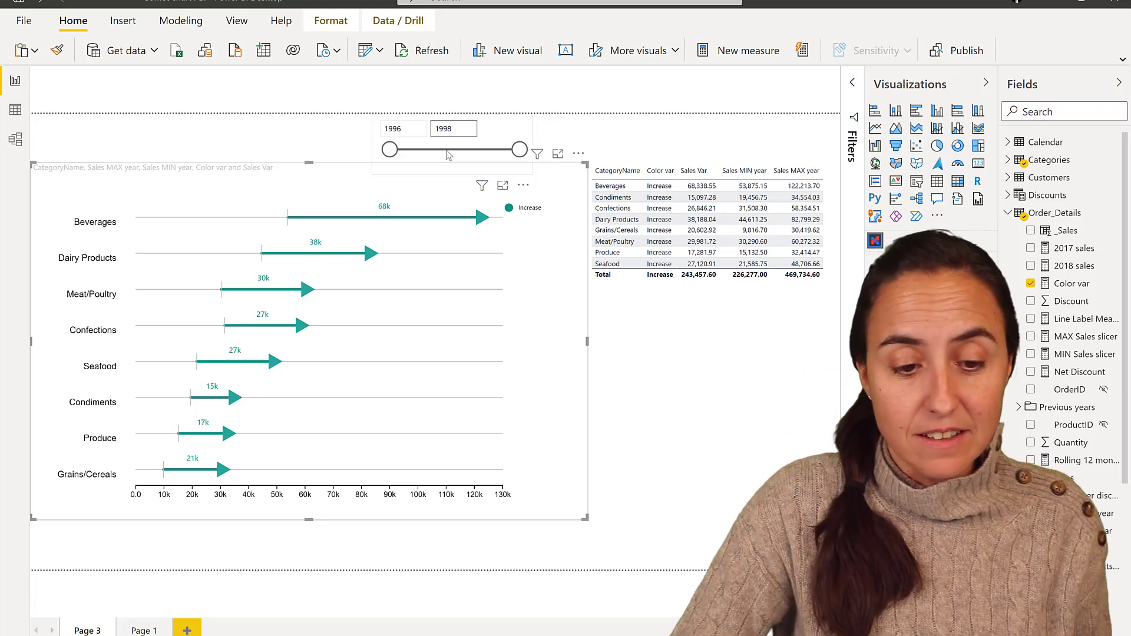
left_click_drag(469, 159, 469, 160)
left_click(465, 153)
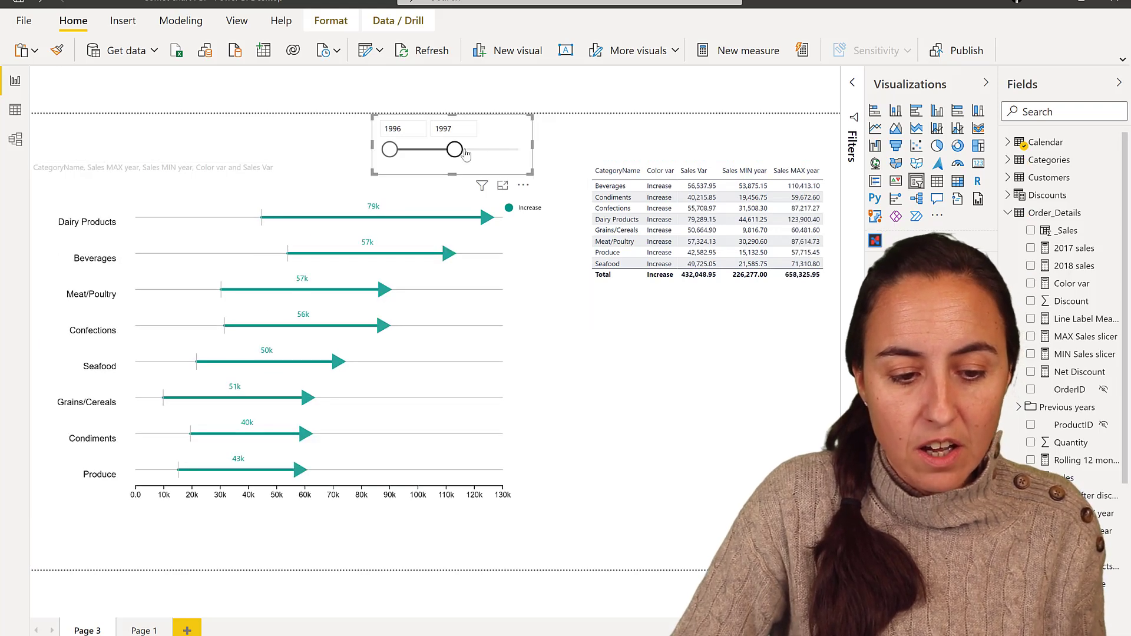
left_click(511, 152)
left_click(428, 152)
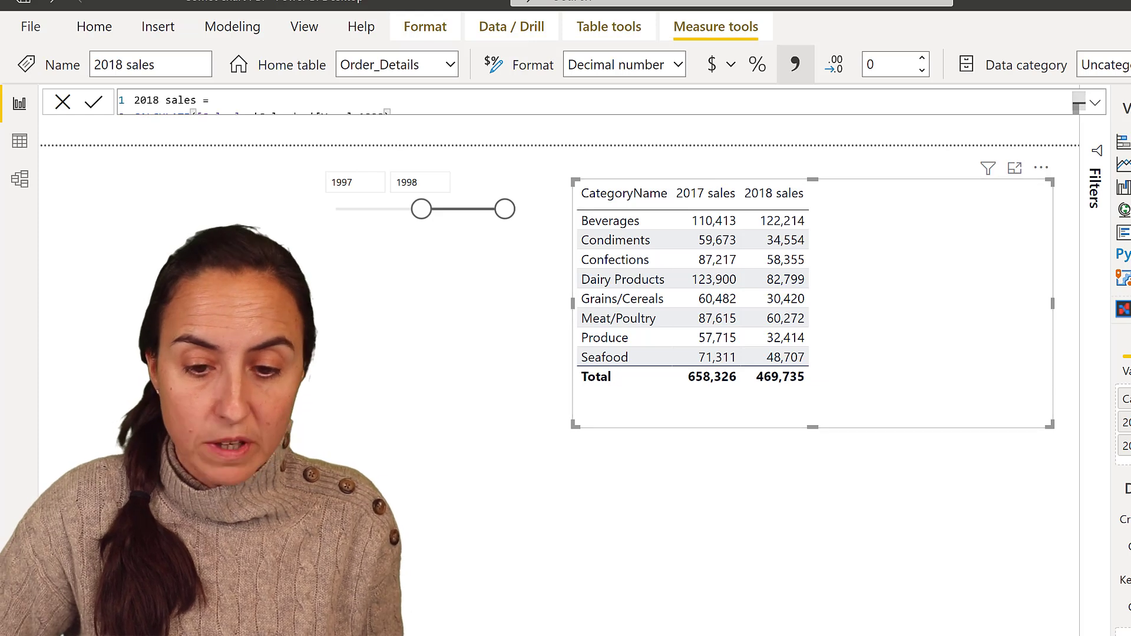
Review the formulas behind the 2018 sales and 2017 sales measures
left_click(1097, 105)
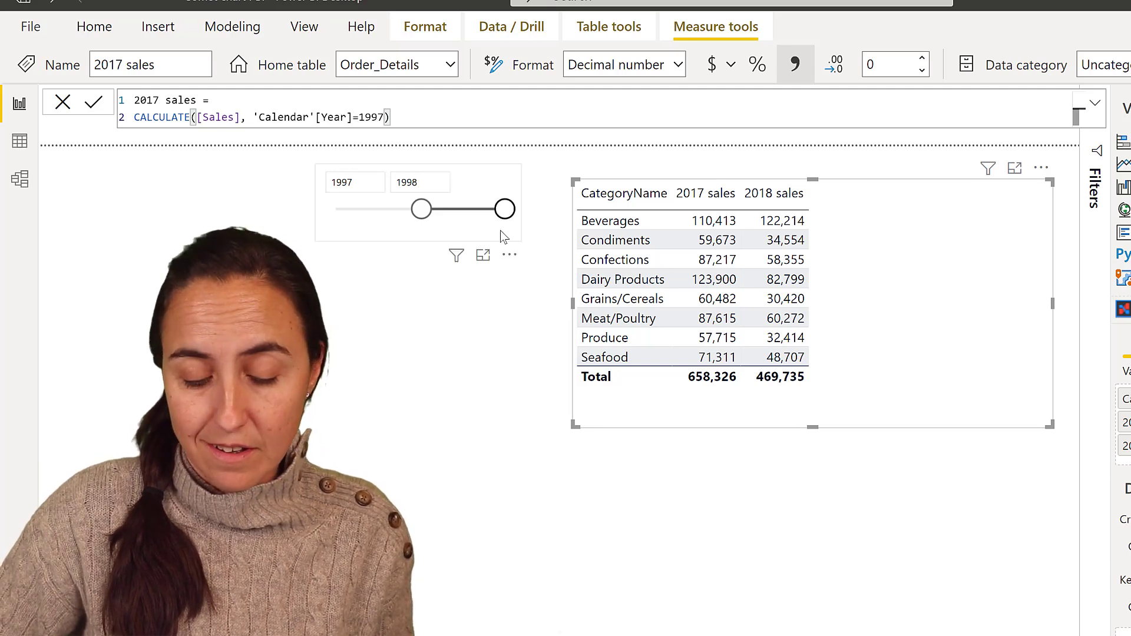
left_click(469, 344)
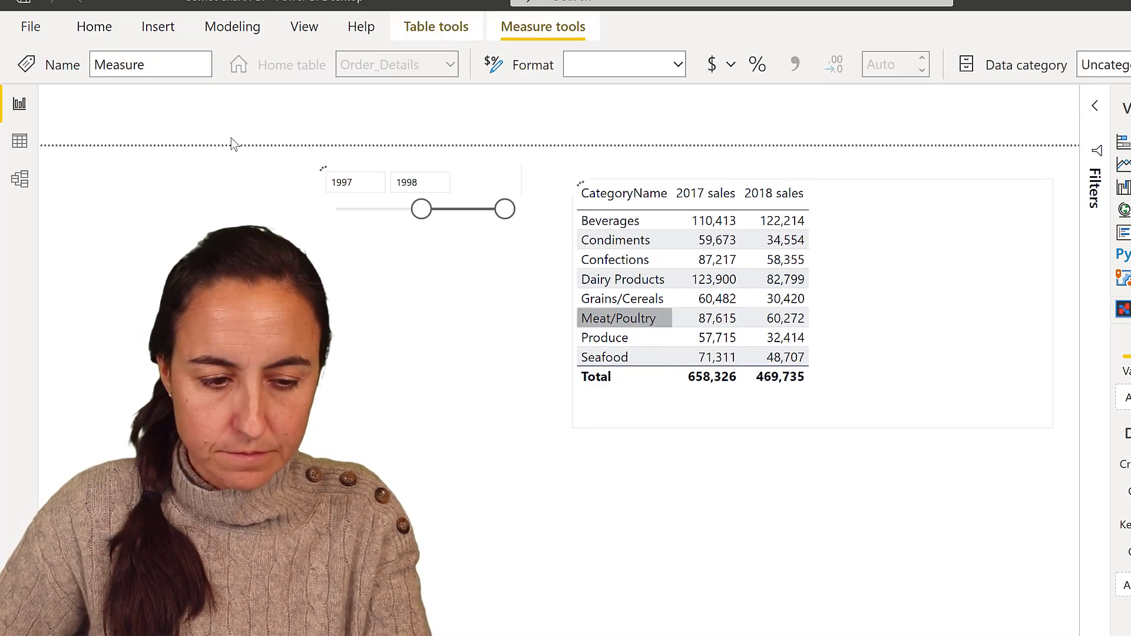
Create a new measure named MIN Sales slicer and start its expression on a second line
left_click(240, 97)
scroll(242, 94, "up", 5, "ctrl")
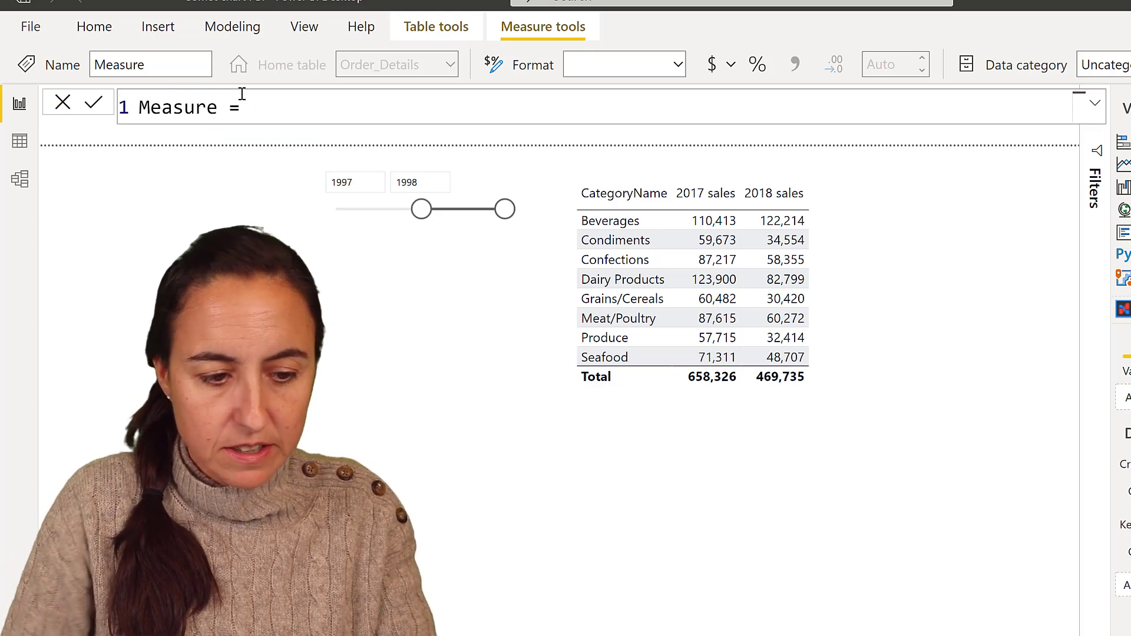
key("shift+Home")
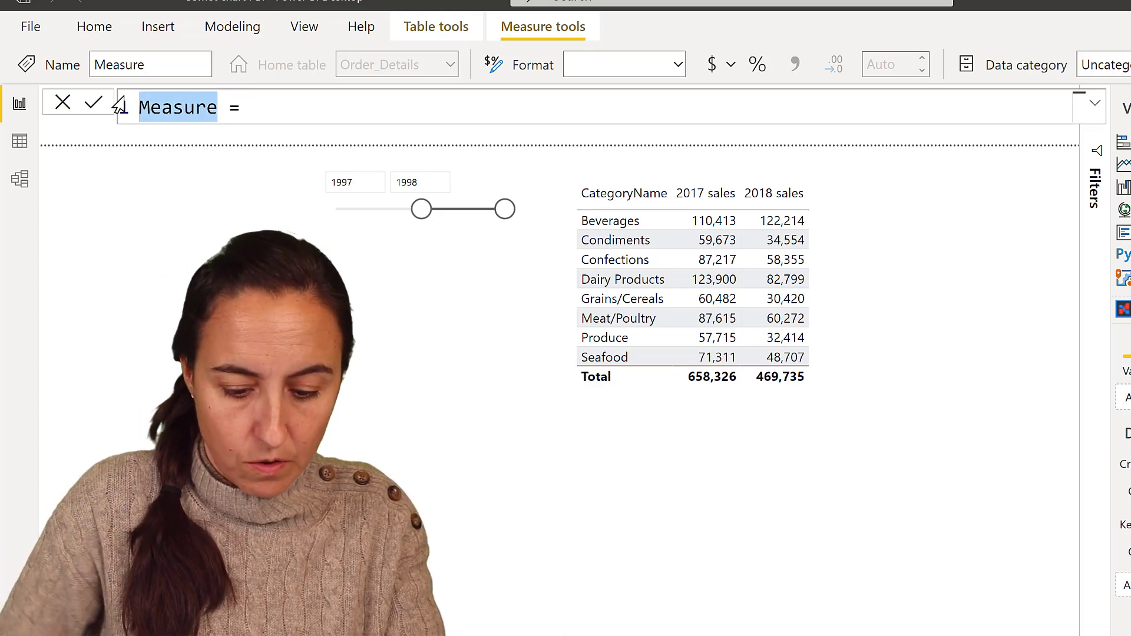
type("MIN Sales")
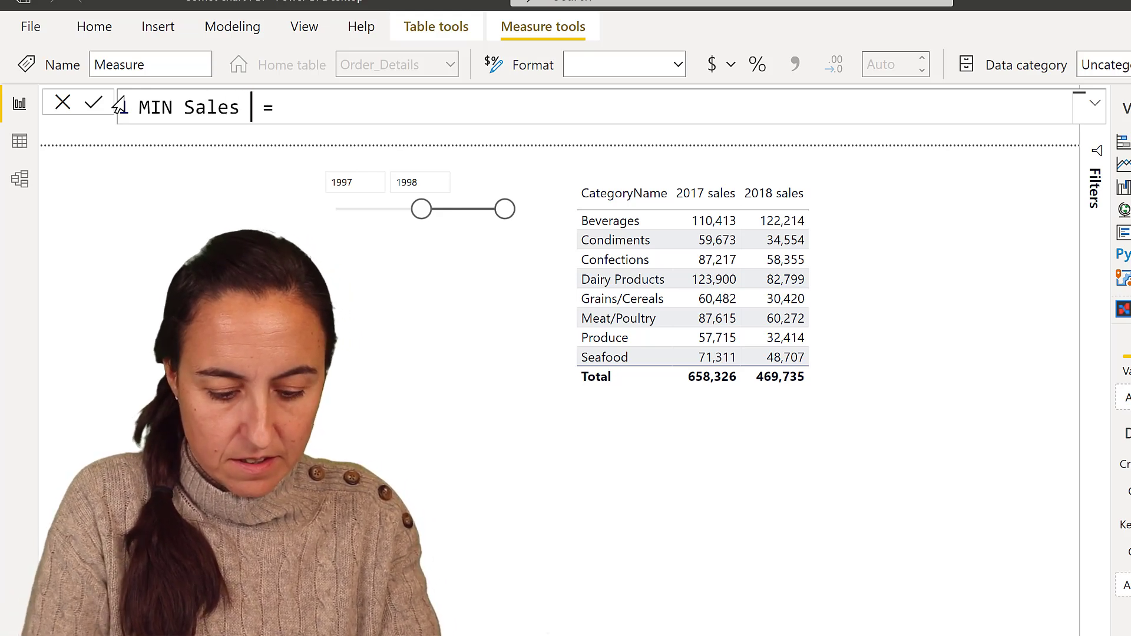
type(" slicer")
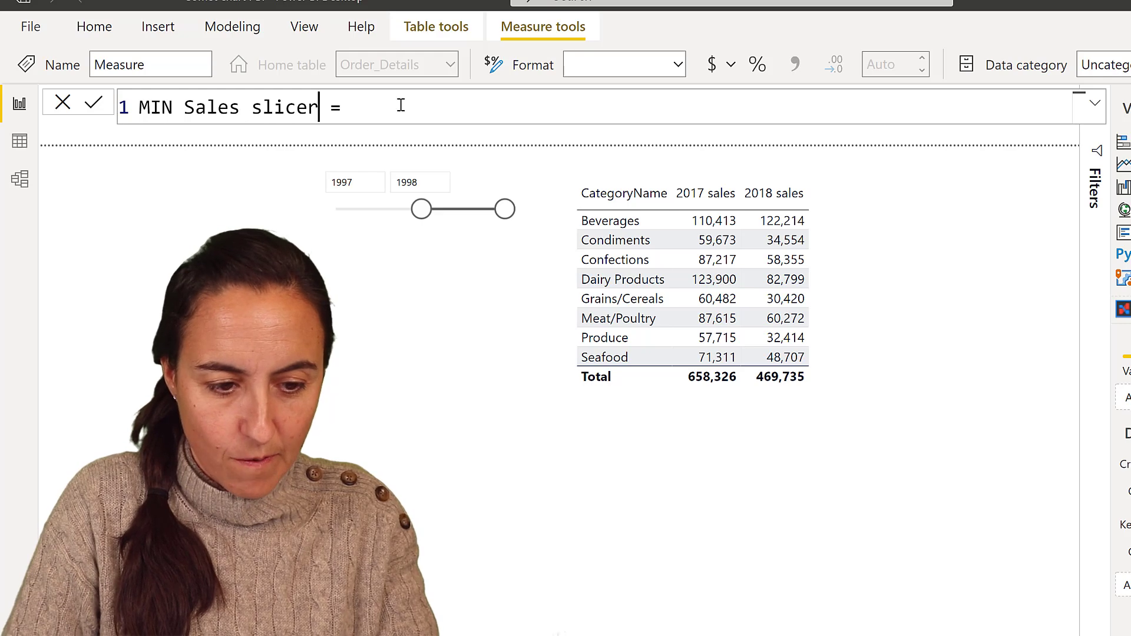
key("shift+Return")
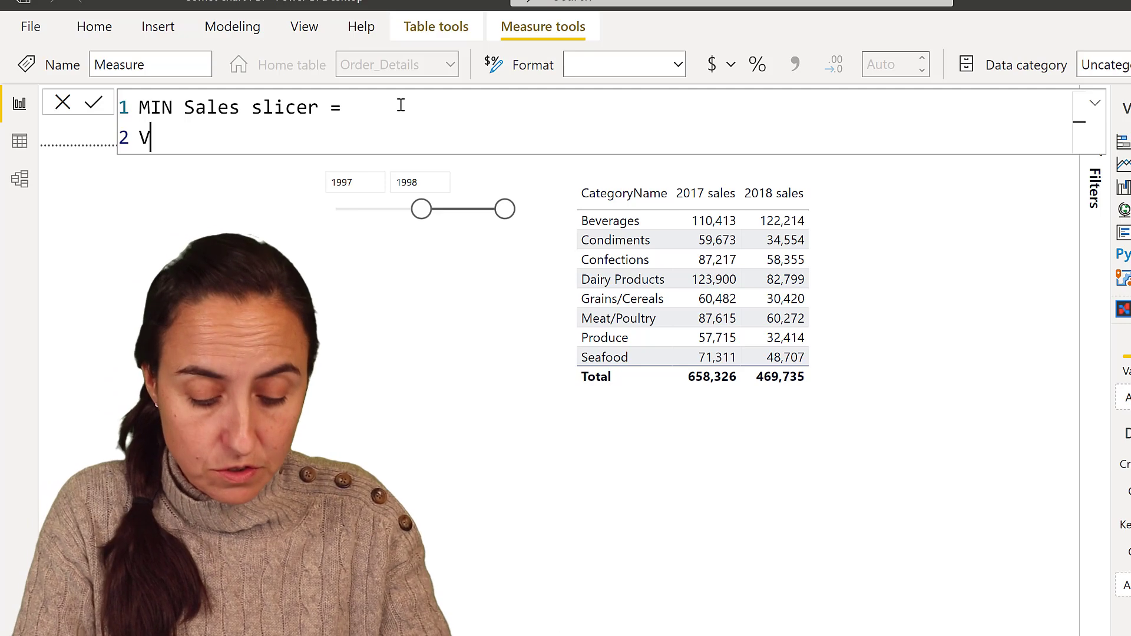
type("AR")
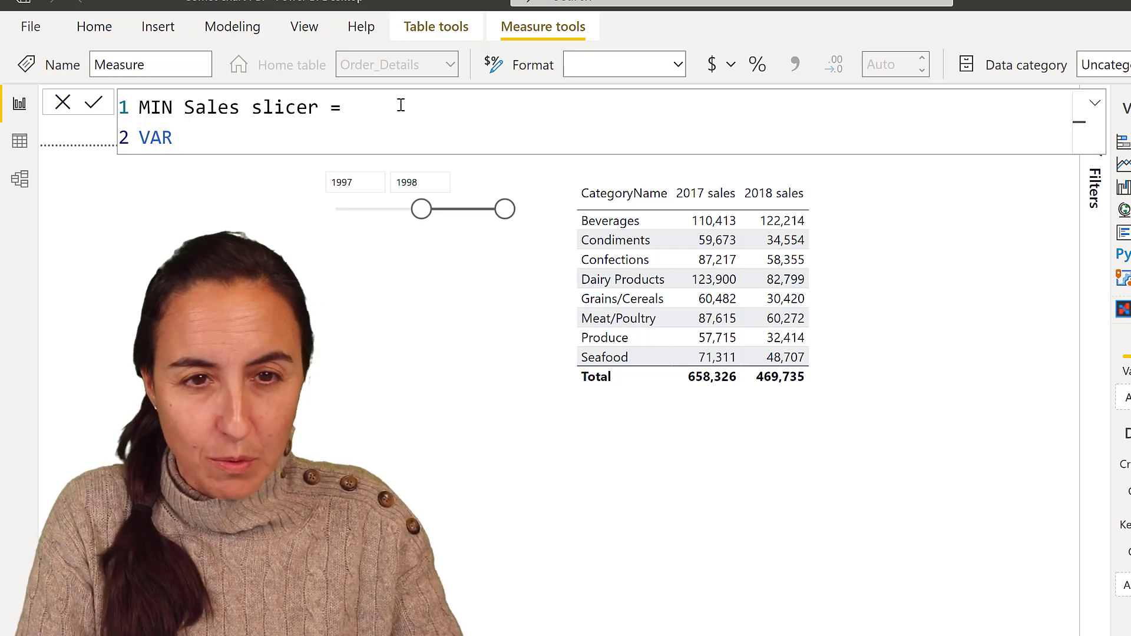
key("BackSpace")
key("BackSpace")
key("BackSpace")
key("BackSpace")
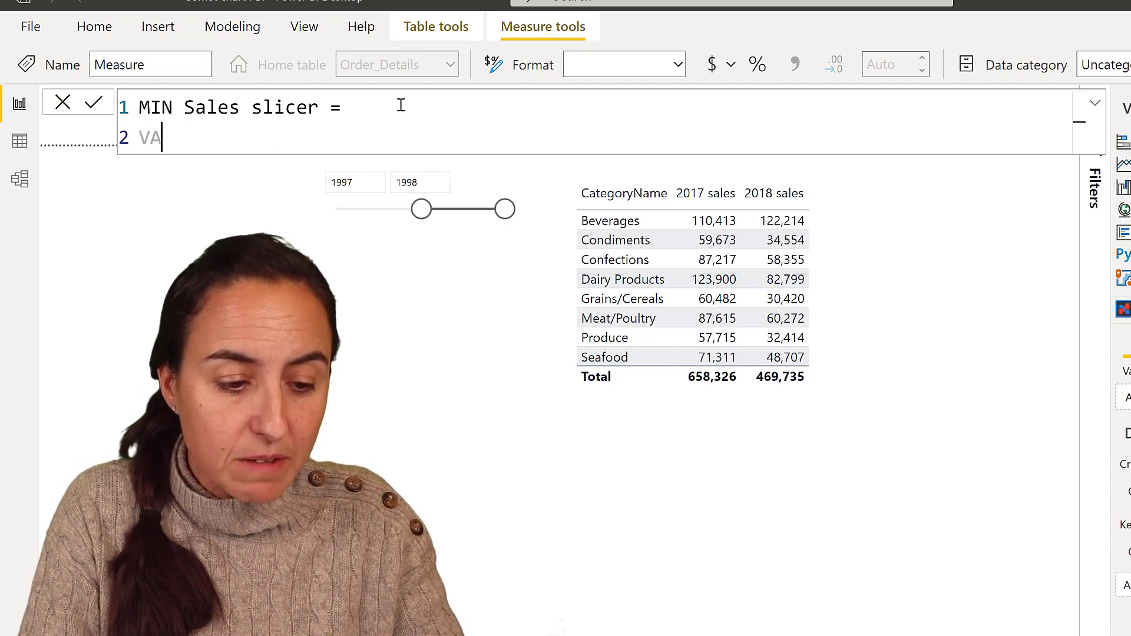
Begin the MIN Sales slicer expression with CALCULATE over the minimum of 'Calendar'[Year]
type("cal")
key("Tab")
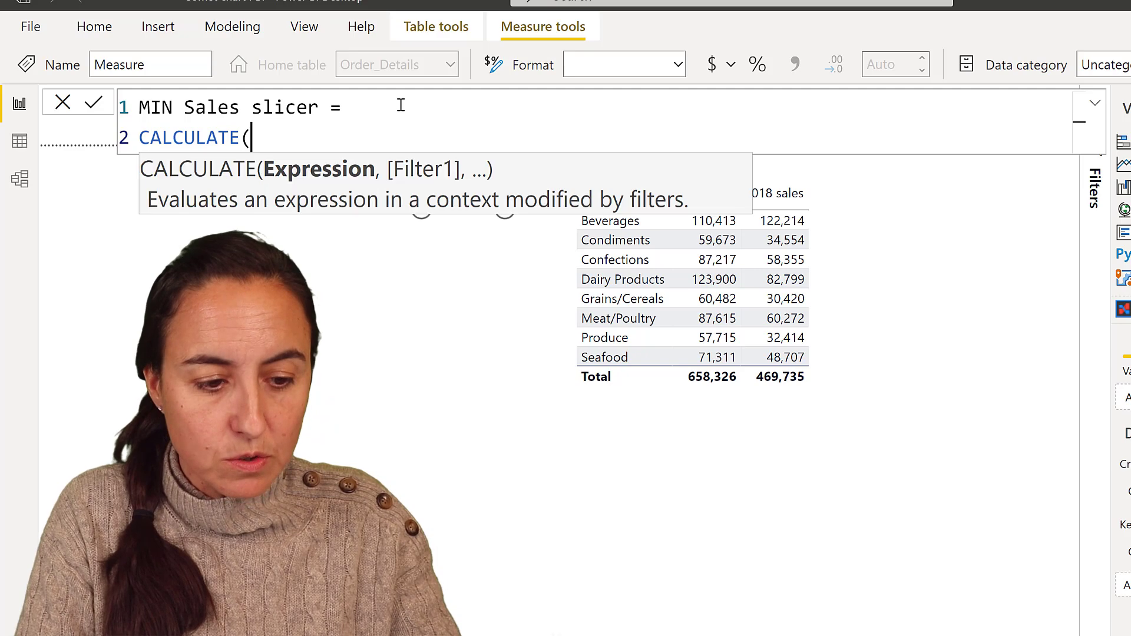
type("MOn")
key("BackSpace")
key("BackSpace")
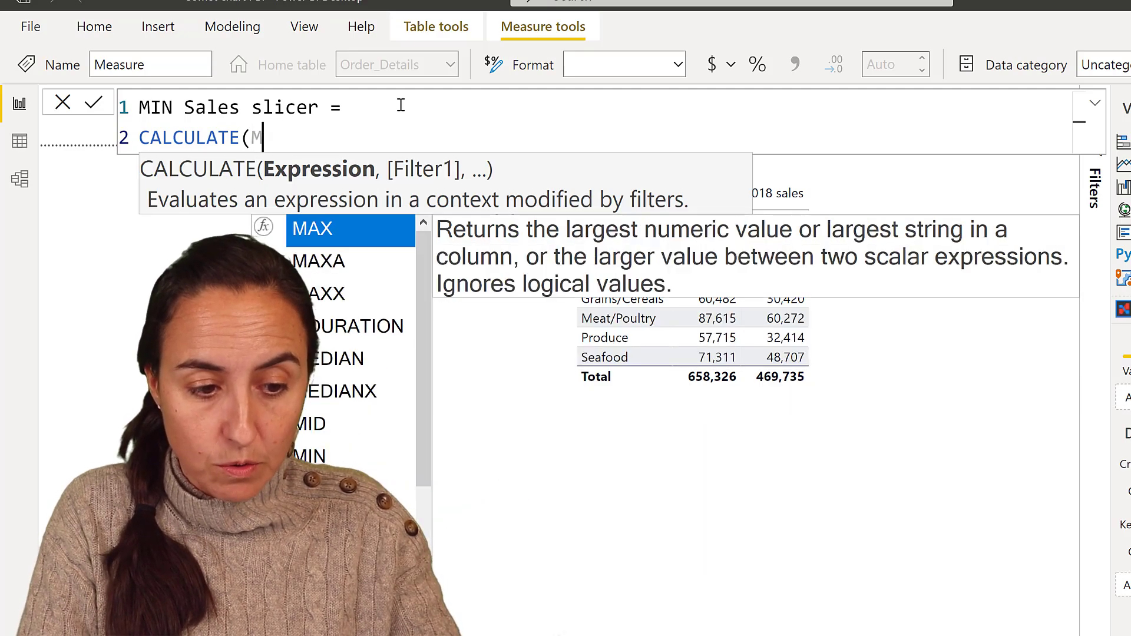
type("in")
key("Tab")
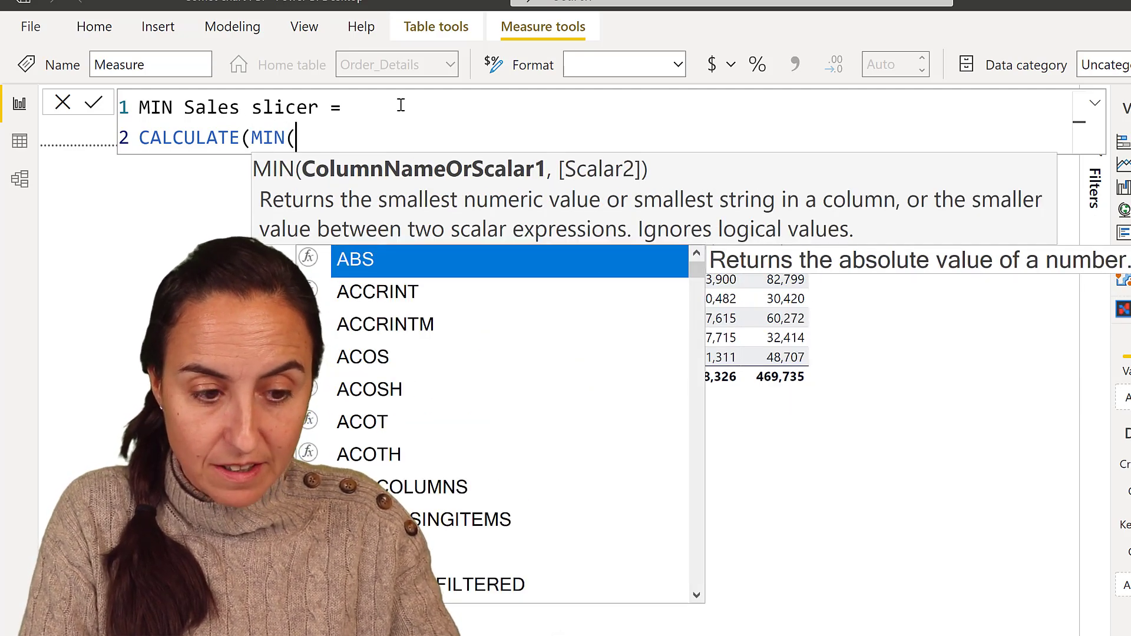
type("yea")
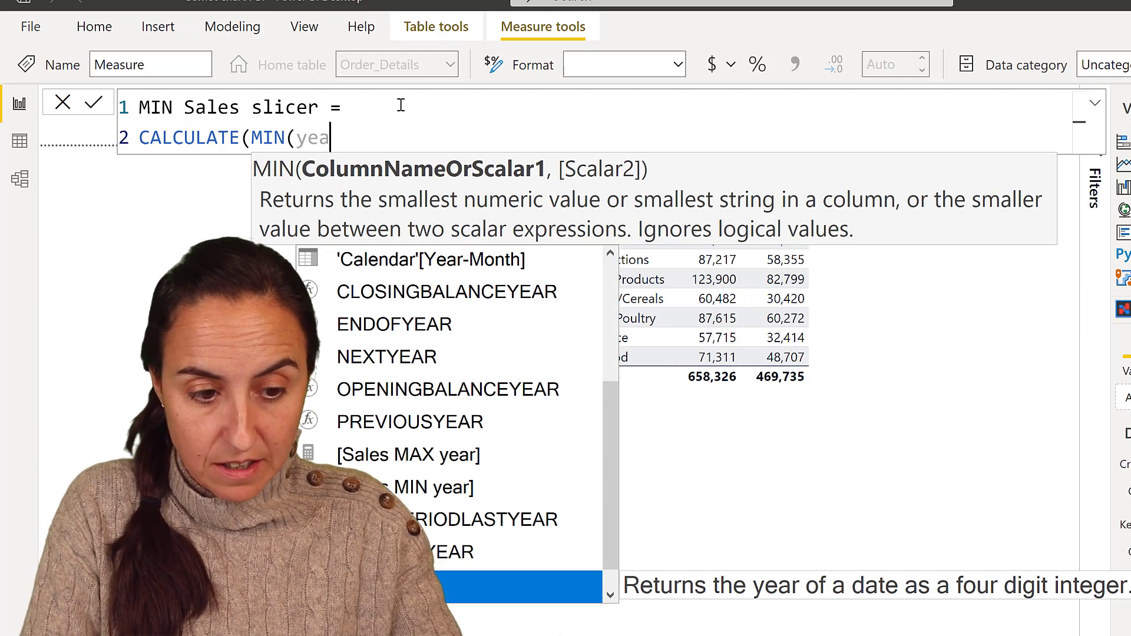
type("r")
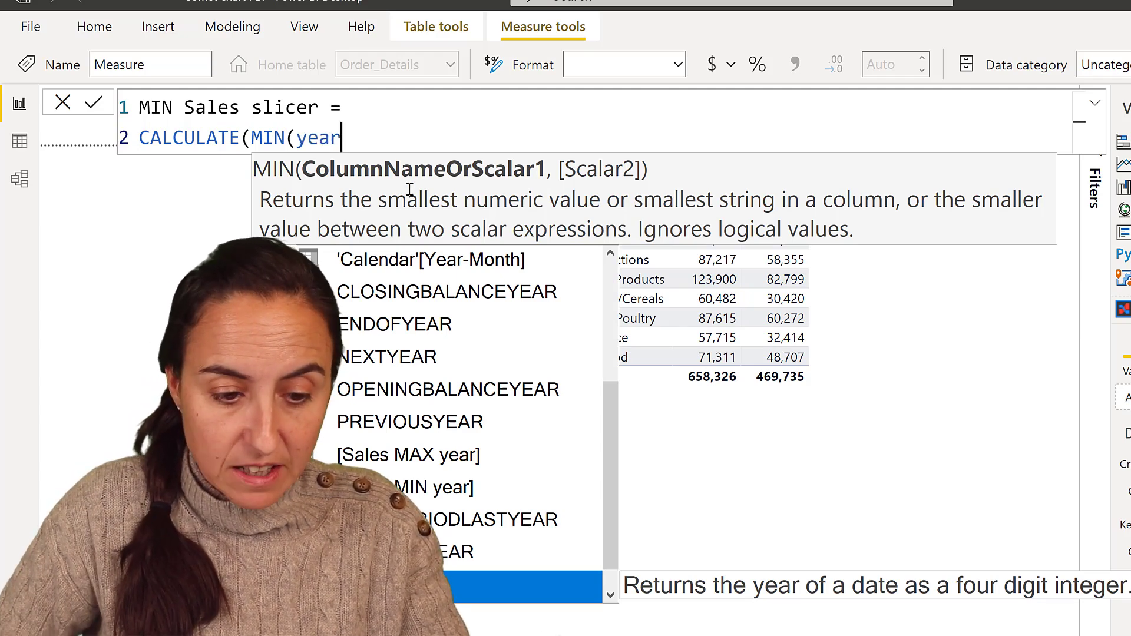
scroll(518, 471, "down", 1)
scroll(483, 306, "up", 3)
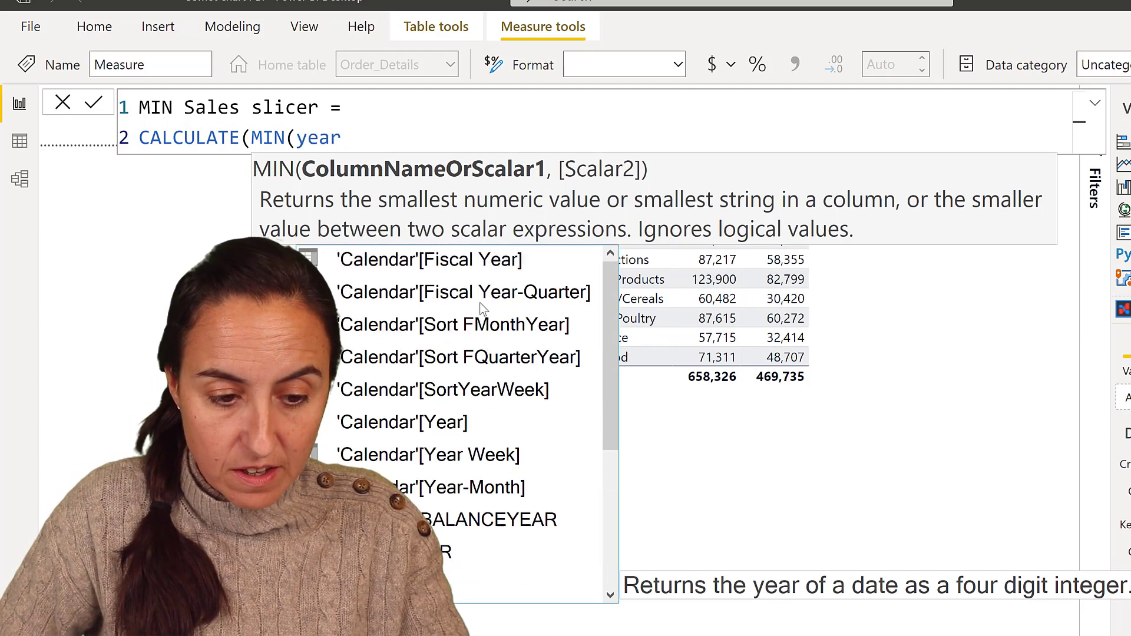
left_click(434, 434)
key("Tab")
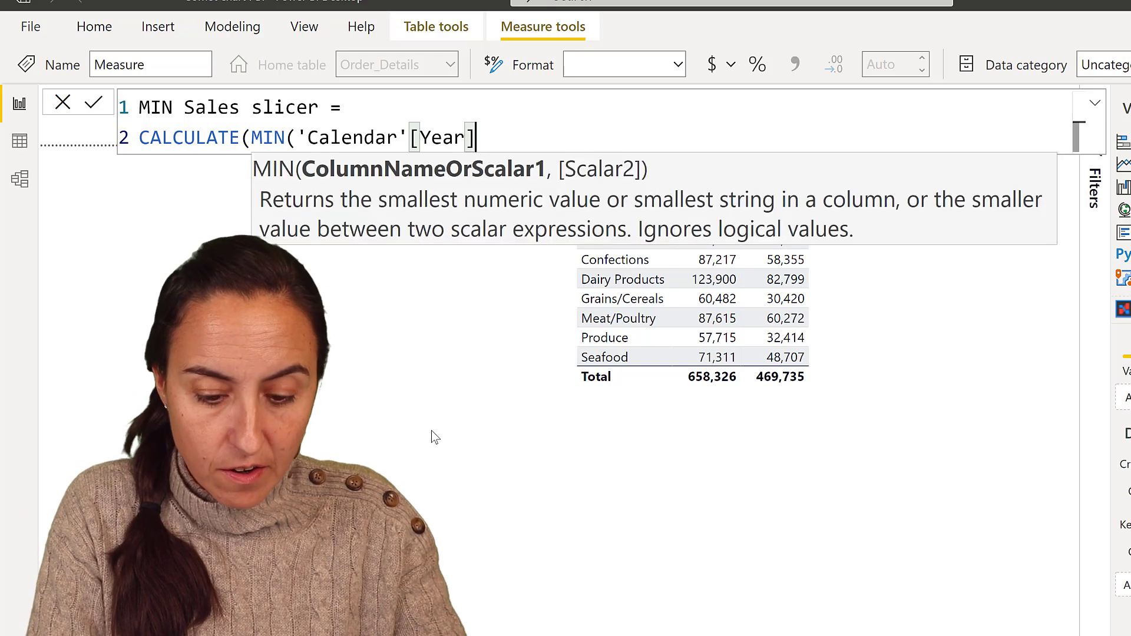
Add ALLSELECTED('Calendar'[Year]) as the CALCULATE filter, close the expression and commit the MIN Sales slicer measure
type("), allse")
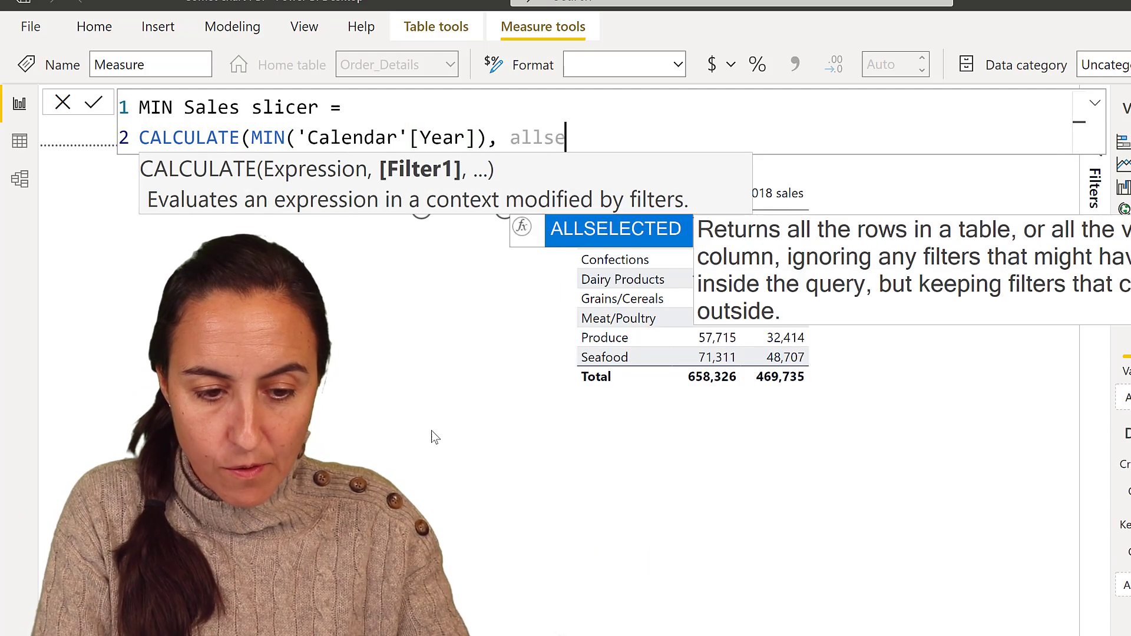
key("Tab")
key("Down")
key("Down")
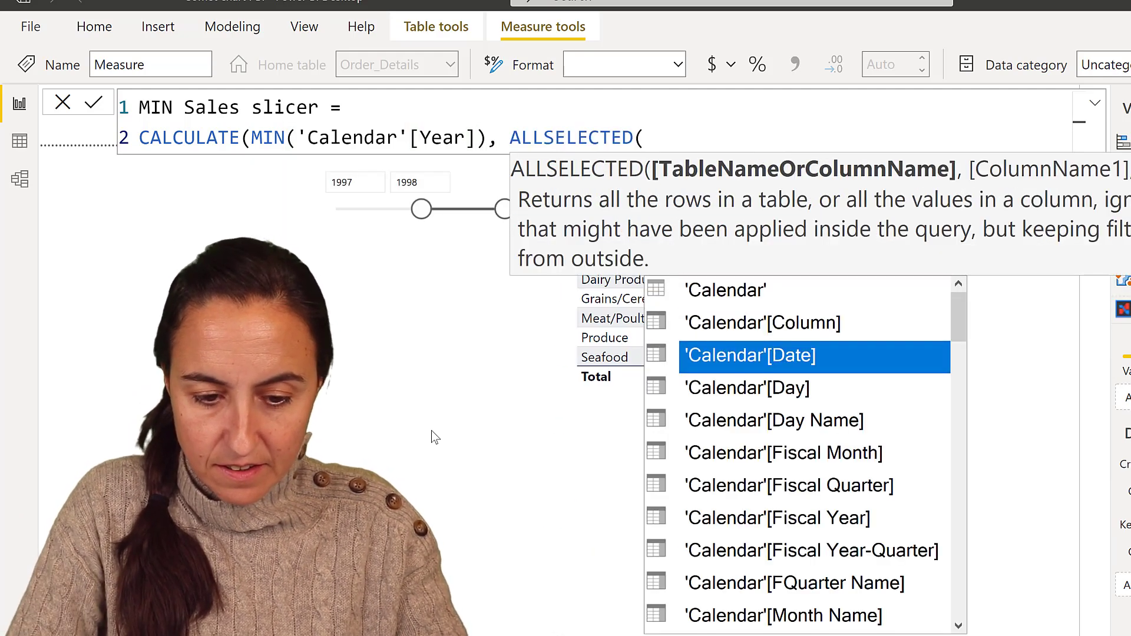
key("Down")
key("Down")
key("Down")
key("Down")
key("Down")
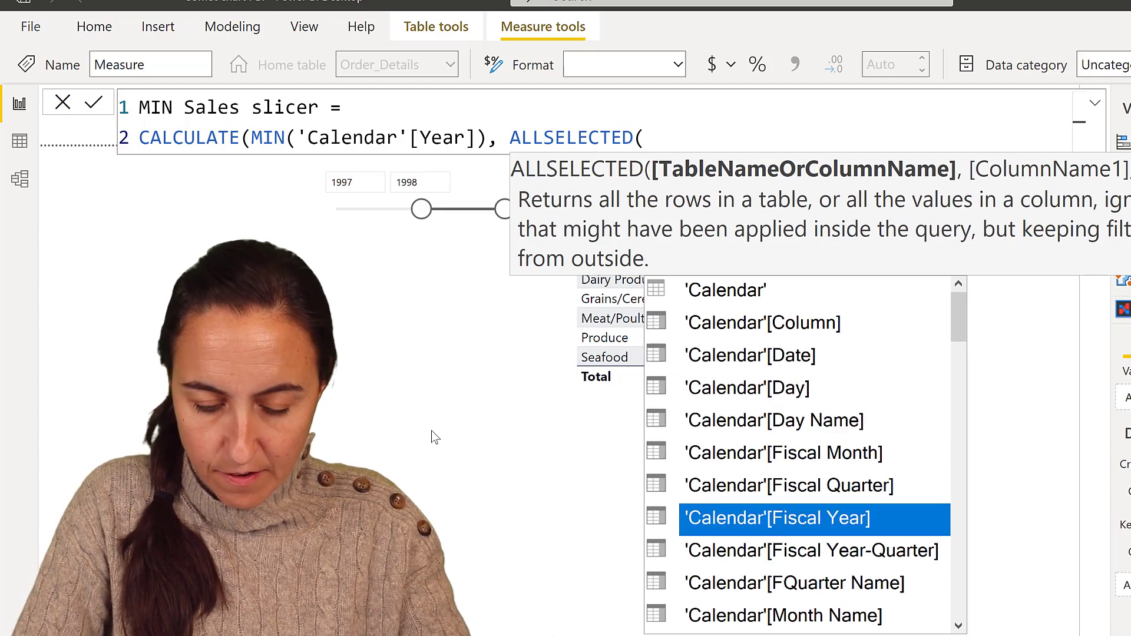
key("Down")
key("Down")
key("Down")
key("Down")
key("Down")
key("Down")
key("Down")
key("Down")
key("Down")
key("Down")
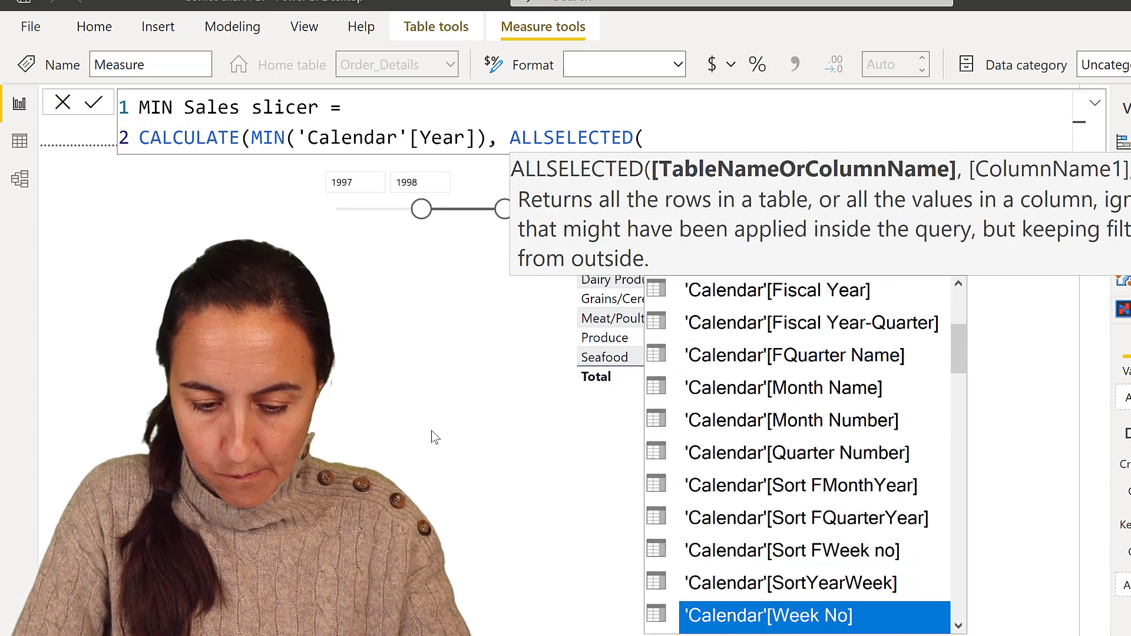
key("Down")
key("Down")
key("Up")
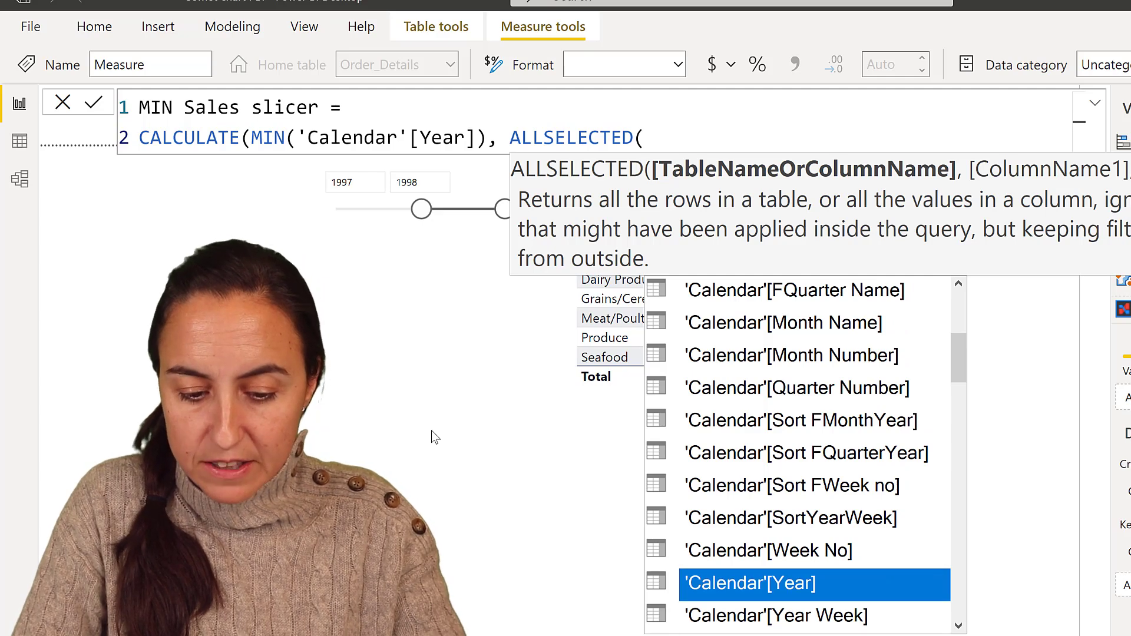
key("Tab")
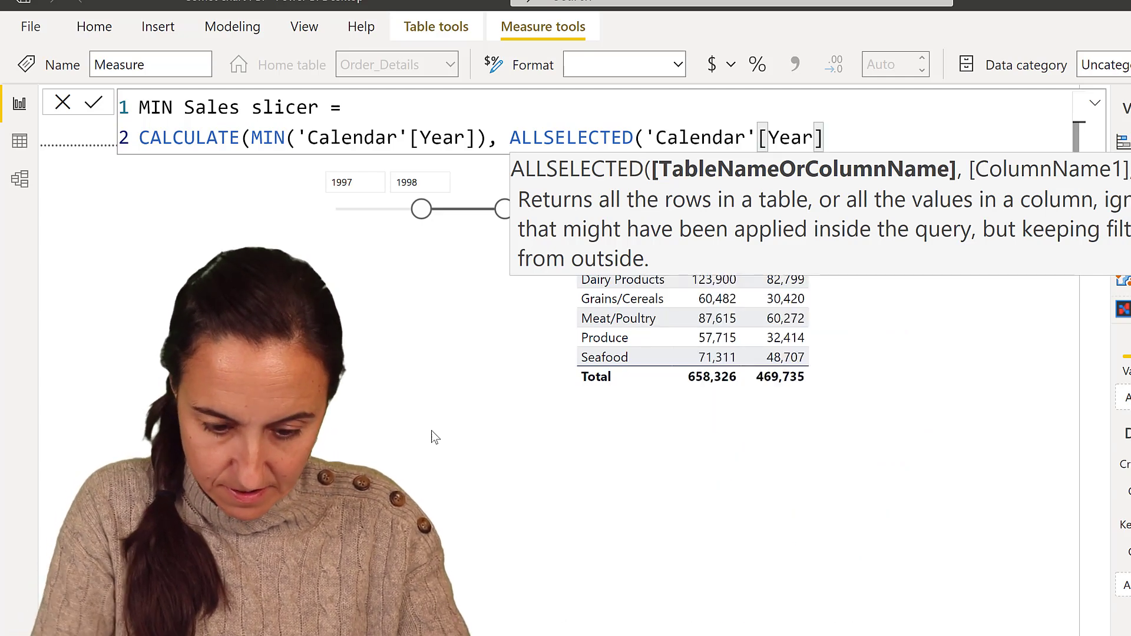
type(")")
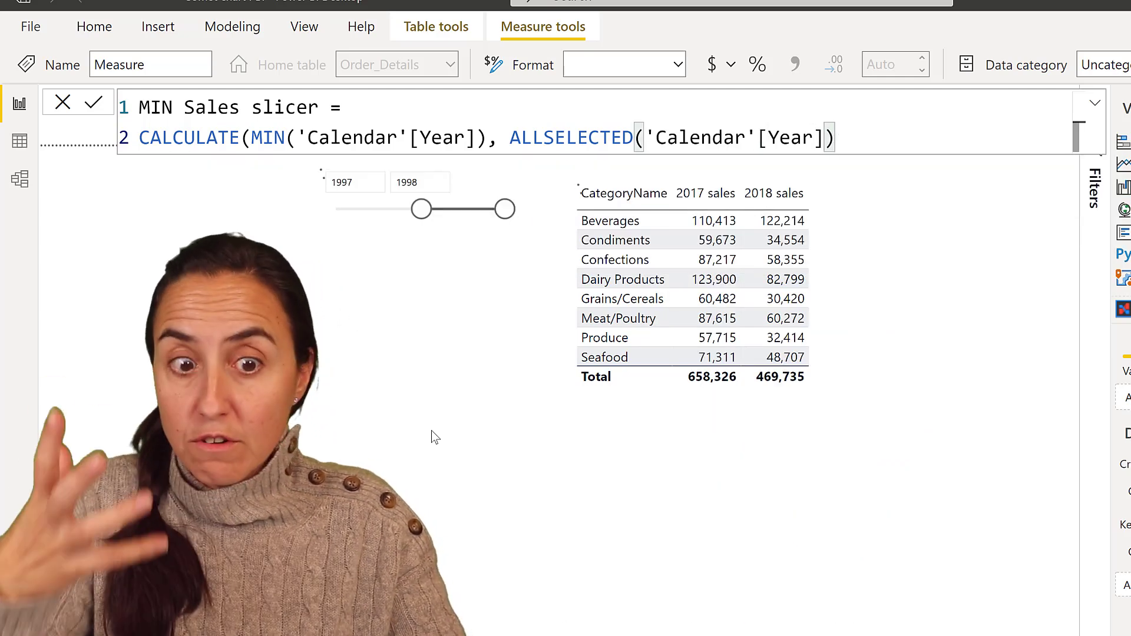
type(")")
key("Return")
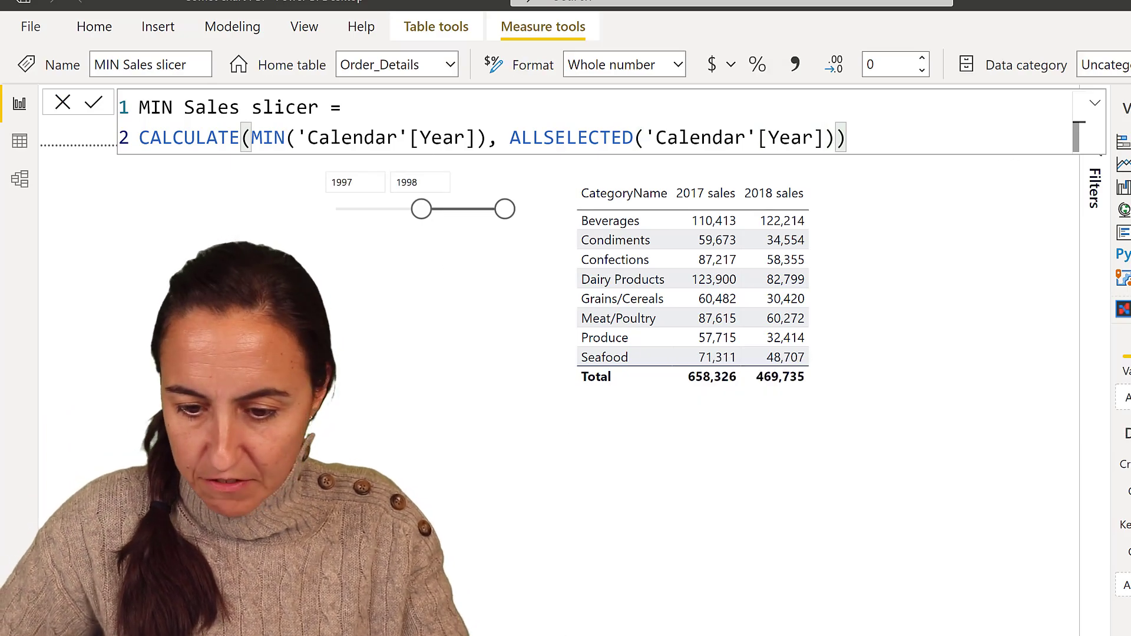
Add MIN Sales slicer to the category table and test it with slicer start years 1996 and 1998, ending on 1996
left_click(853, 323)
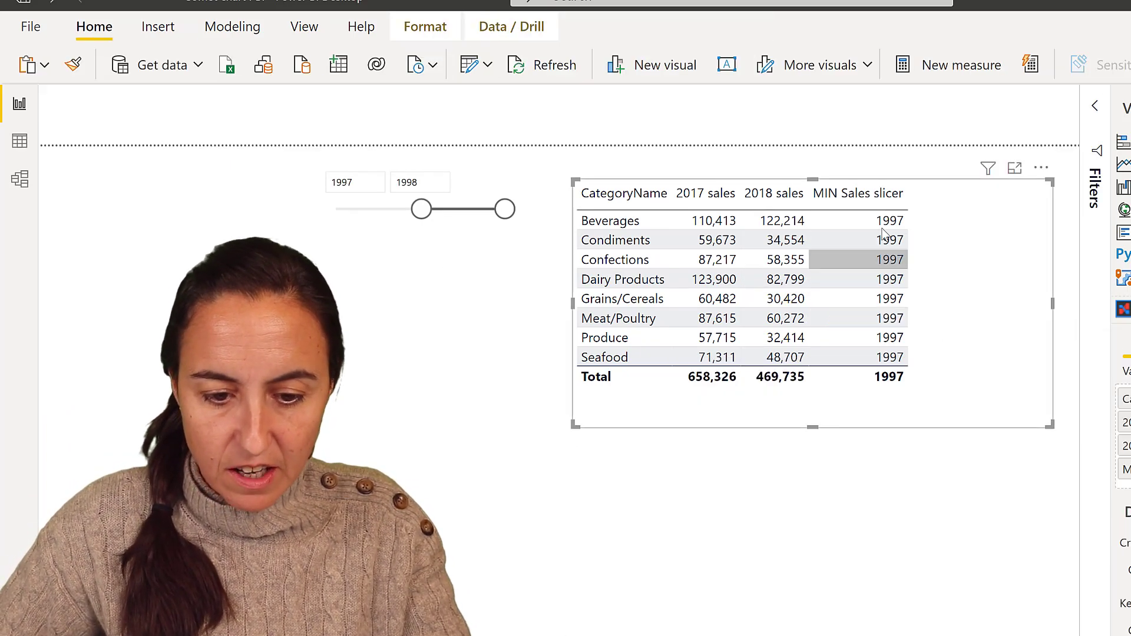
left_click(432, 219)
left_click_drag(421, 209, 338, 210)
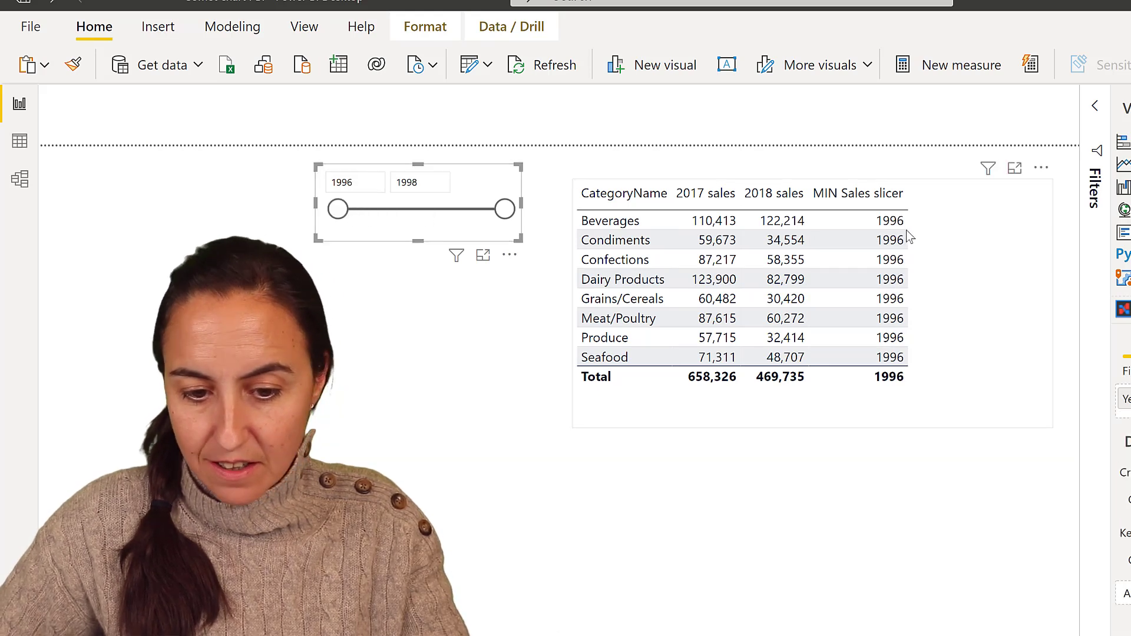
left_click_drag(338, 209, 541, 217)
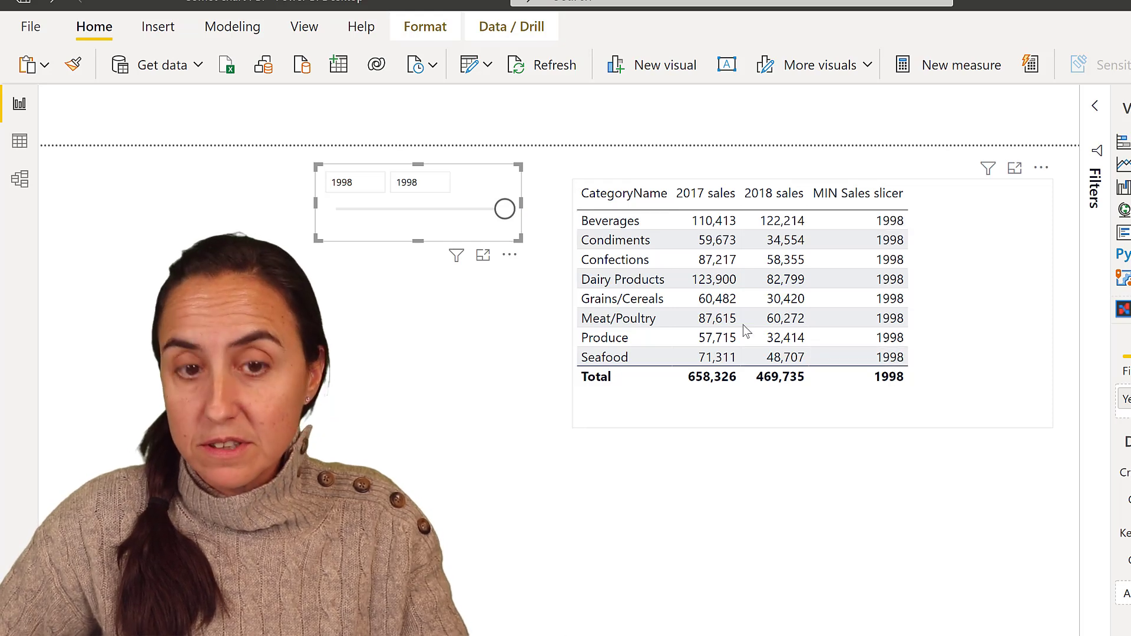
left_click_drag(499, 220, 383, 217)
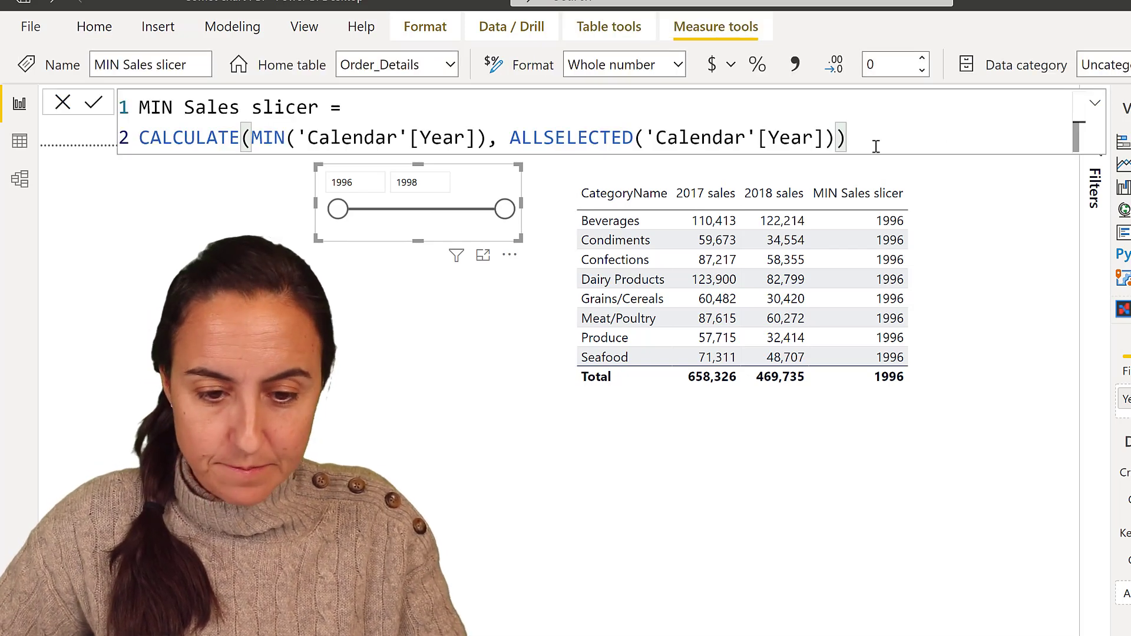
Create a new measure from a copy of the MIN Sales slicer formula and name it MAX Sales slicer
left_click_drag(876, 143, 23, 115)
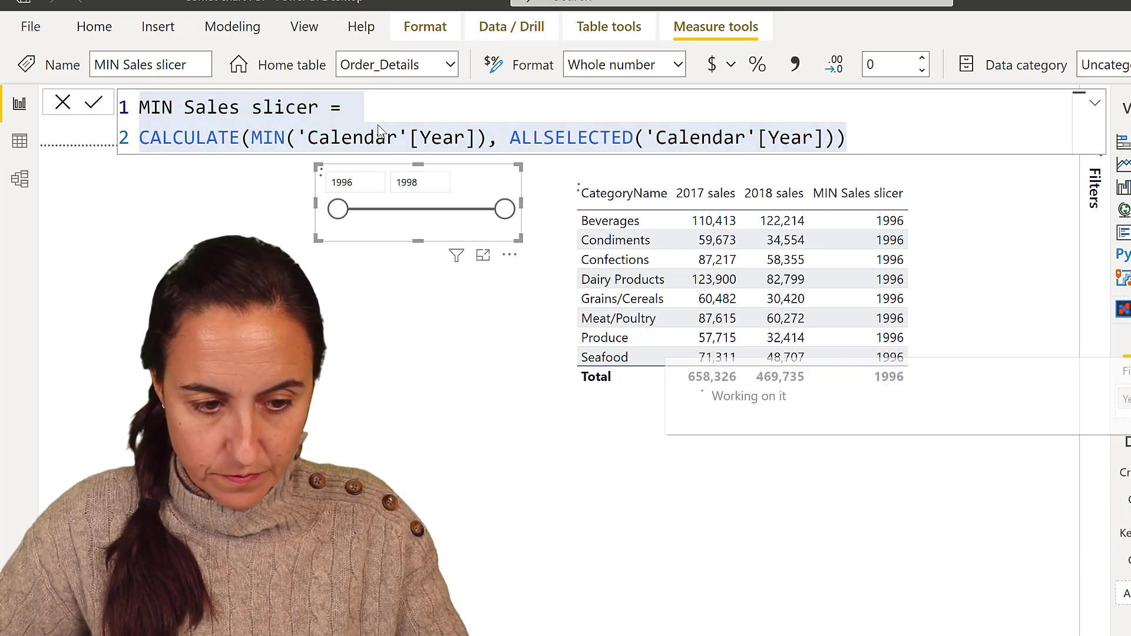
type("MIN Sales slicer =  CALCULATE(MIN('Calendar'[Year]), ALLSELECTED('Calendar'[Year]))")
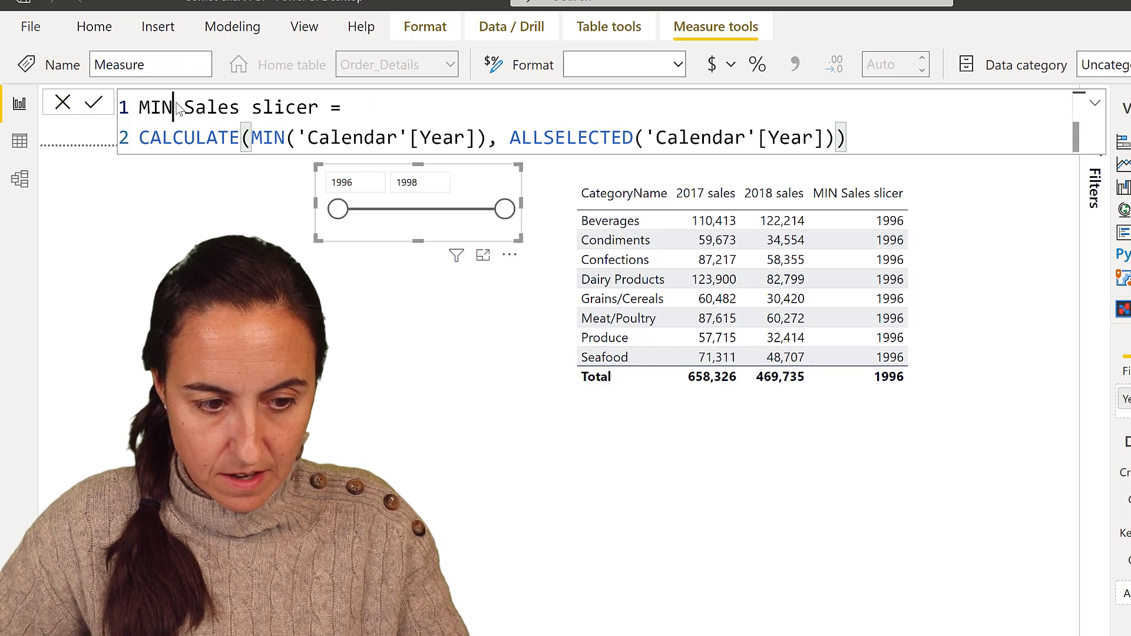
key("BackSpace")
key("BackSpace")
type("A")
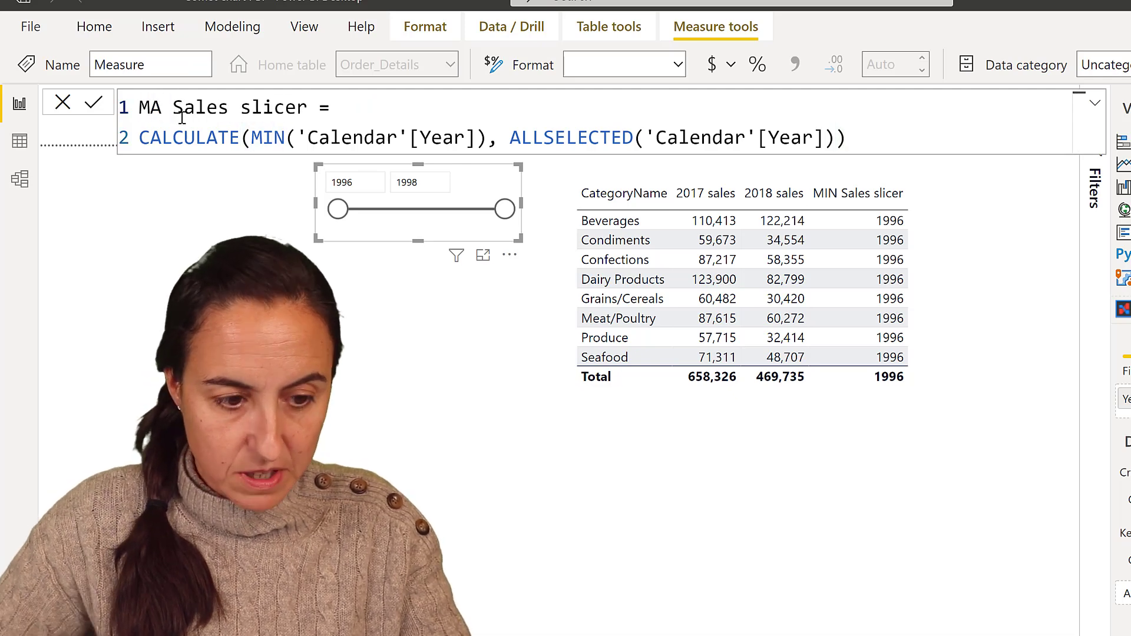
type("X")
Replace MIN with MAX in the MAX Sales slicer expression and commit the measure
double_click(270, 137)
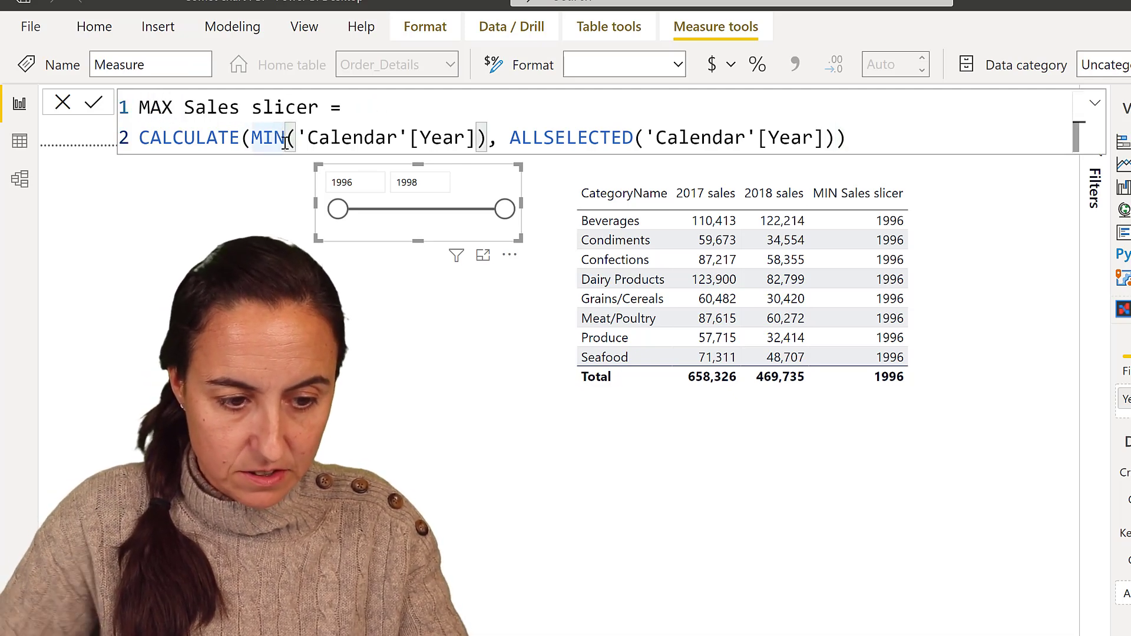
type("MA")
key("Tab")
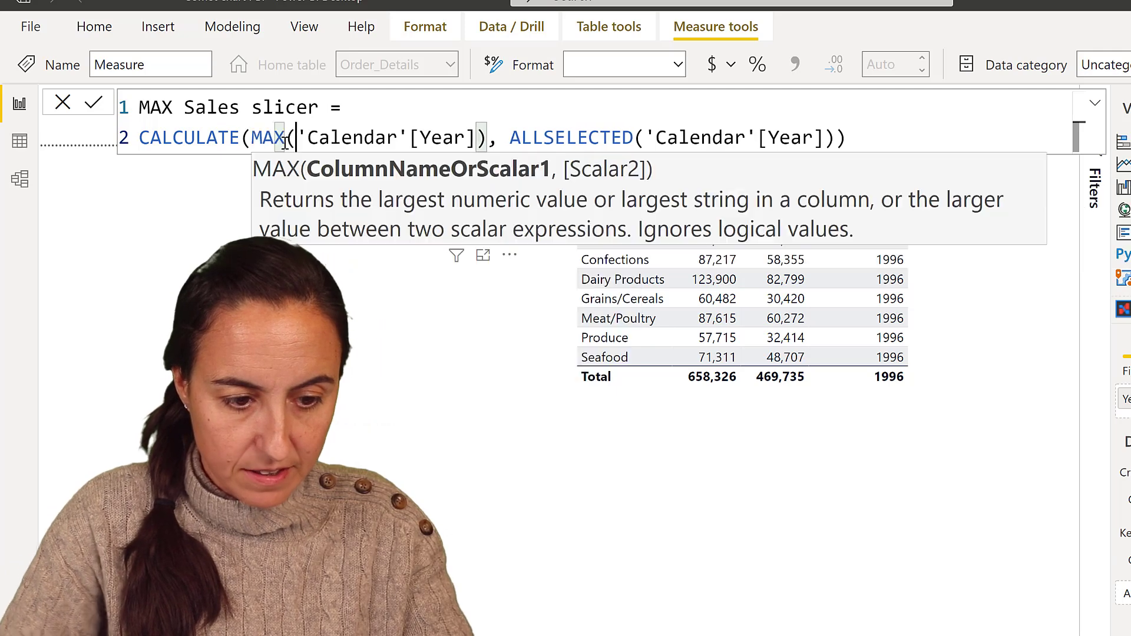
left_click(875, 135)
key("Return")
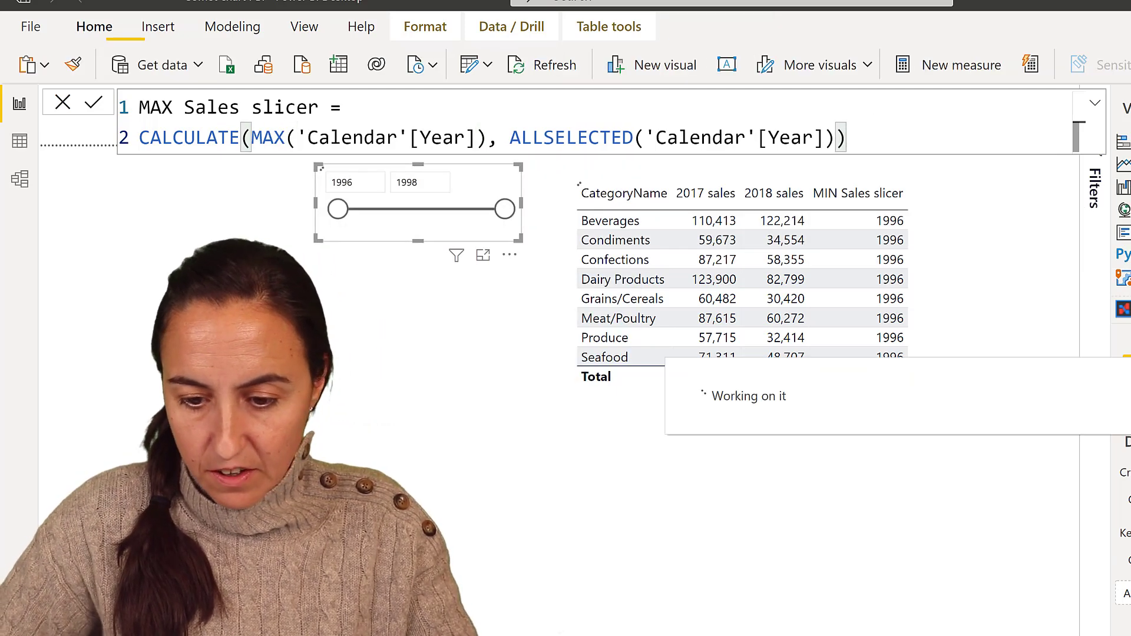
Add MAX Sales slicer to the category table and set the year slicer's end year to 1997
left_click_drag(1125, 364, 790, 287)
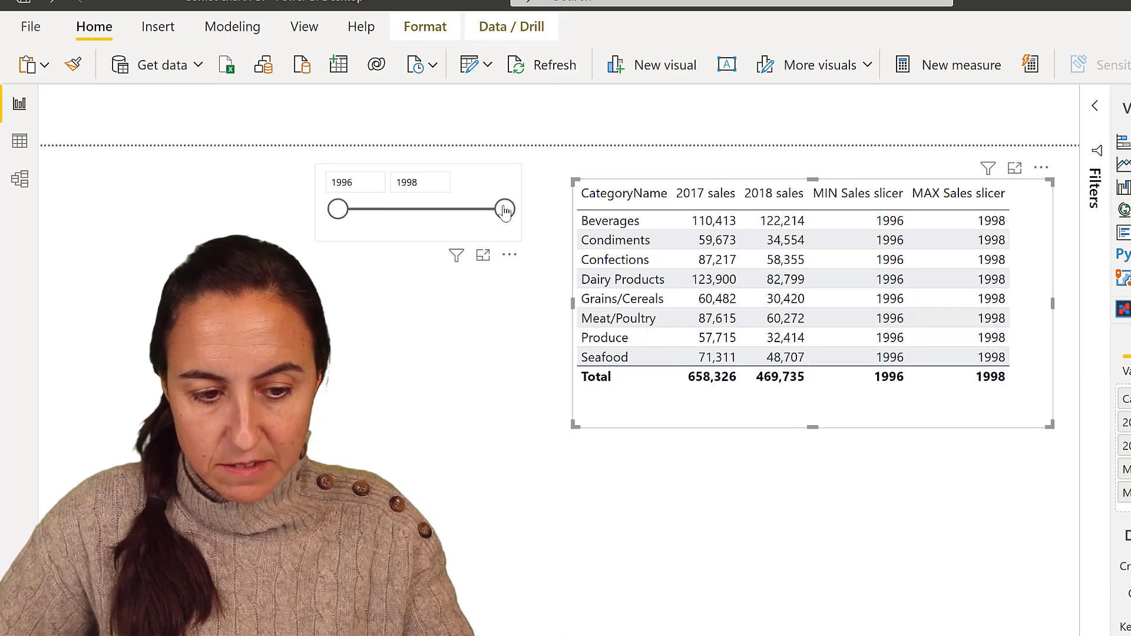
left_click_drag(465, 216, 422, 209)
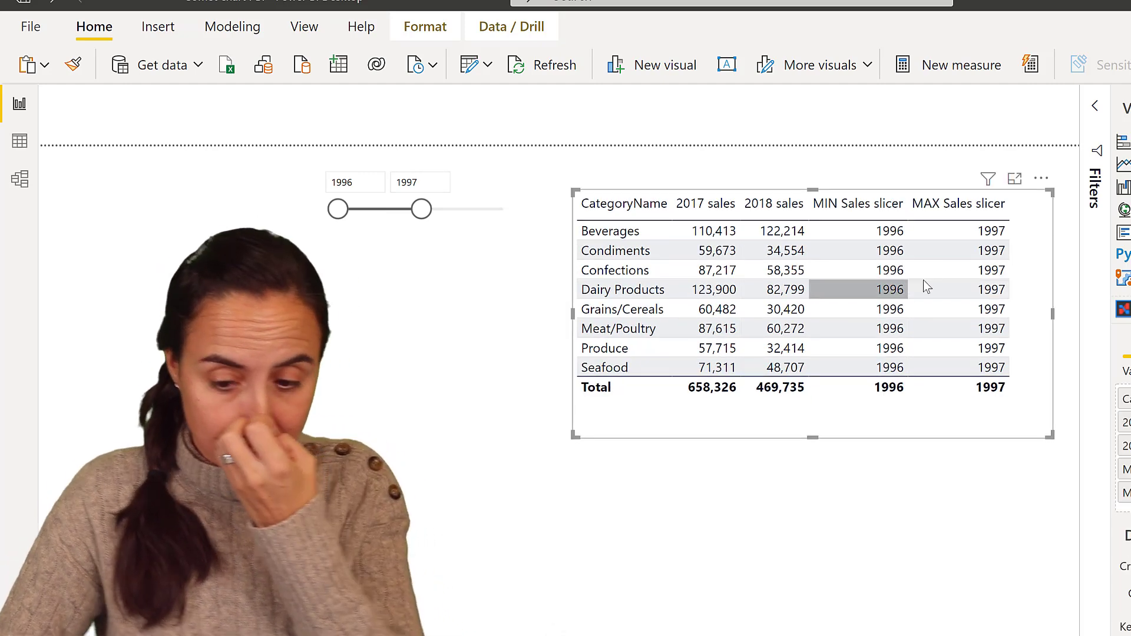
Copy the CALCULATE expression from the 2018 sales measure
left_click(1128, 493)
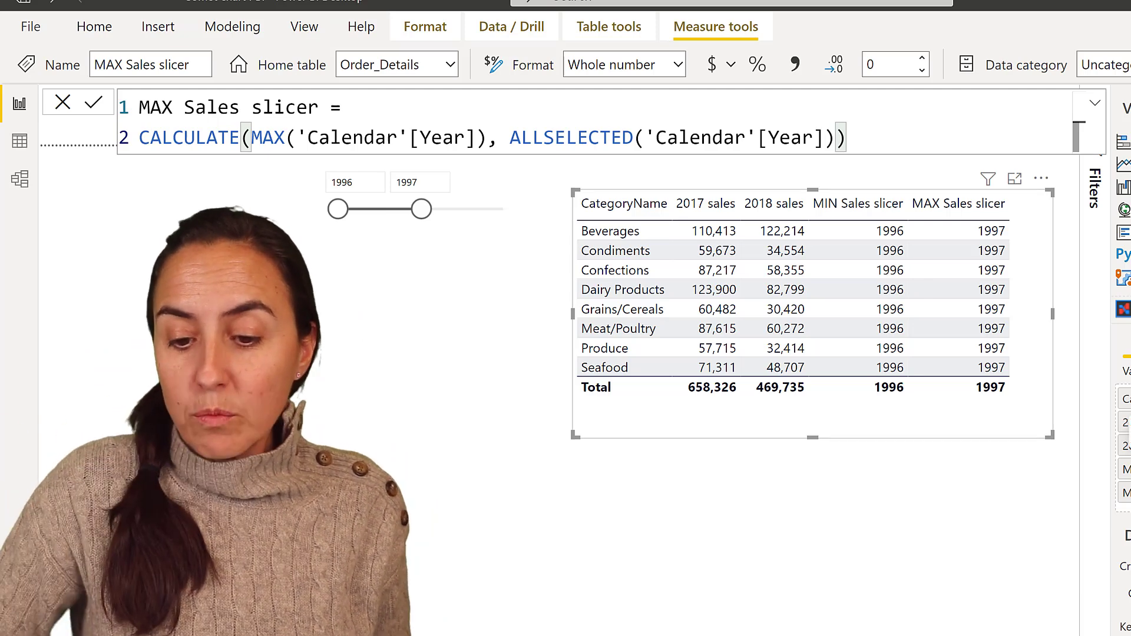
left_click(1126, 446)
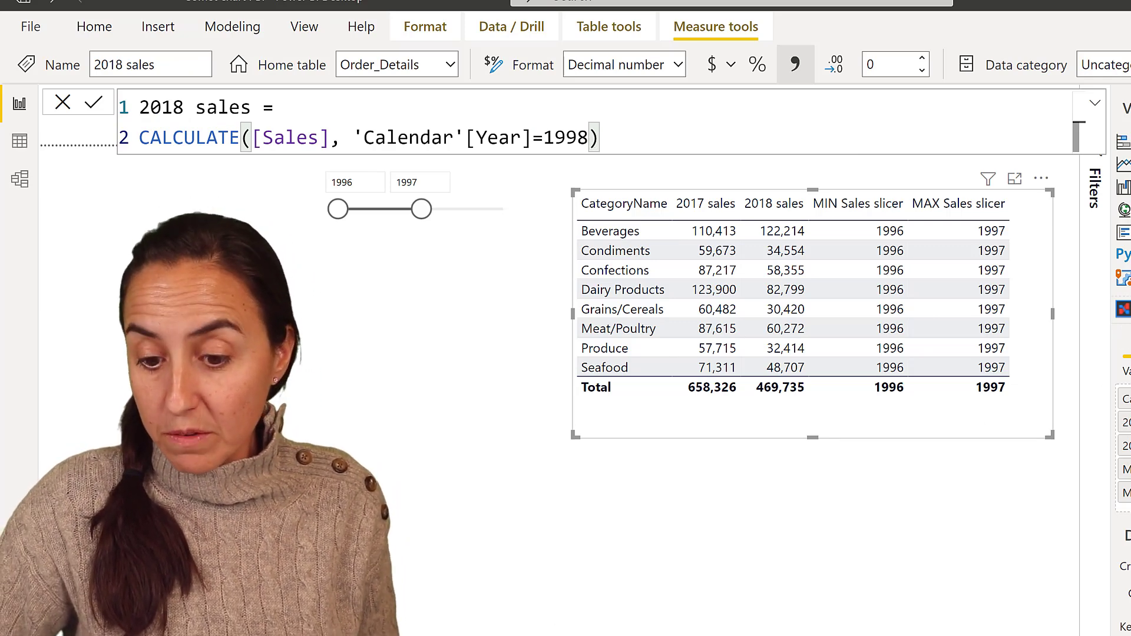
left_click_drag(638, 145, 139, 139)
key("ctrl+c")
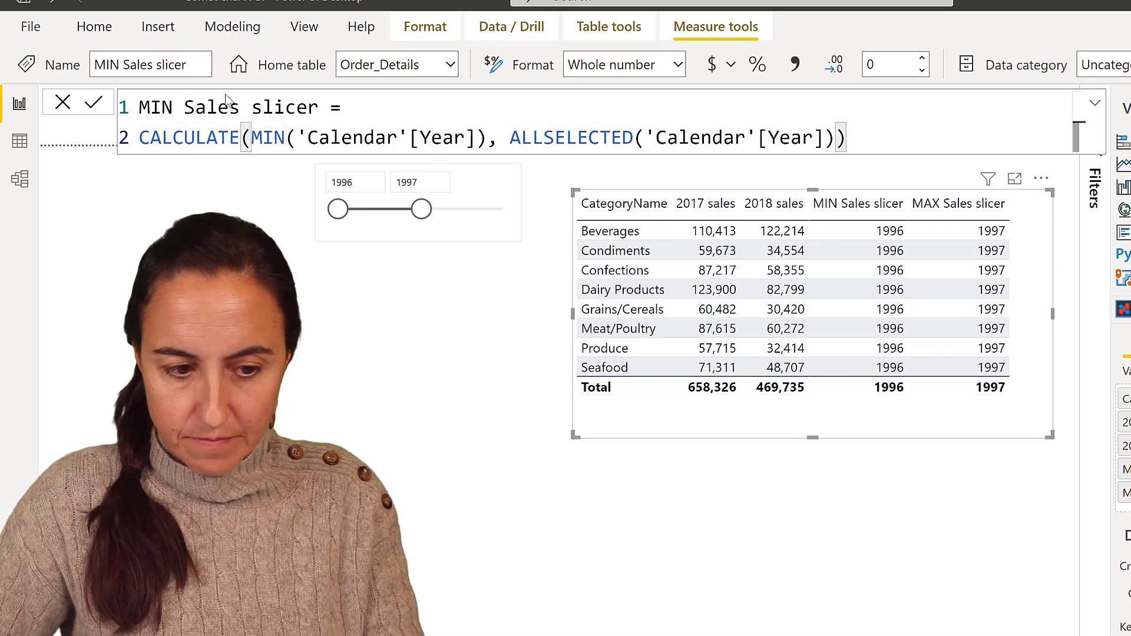
In the MIN Sales slicer measure, store the existing expression in a variable named minyear and add a return line
type("VAR mi")
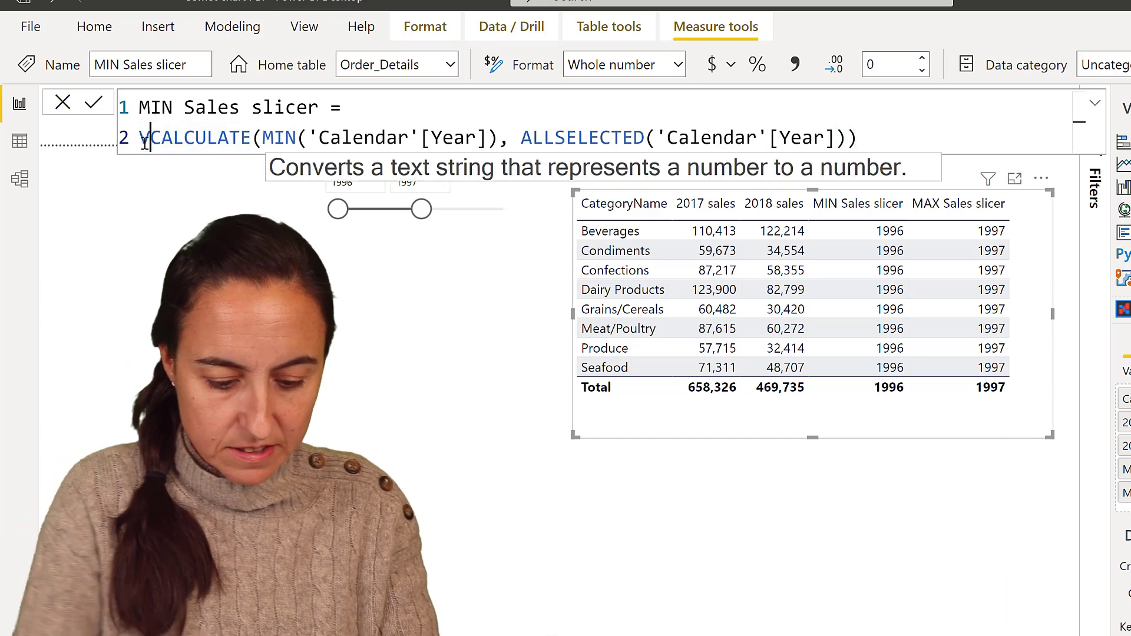
type("n")
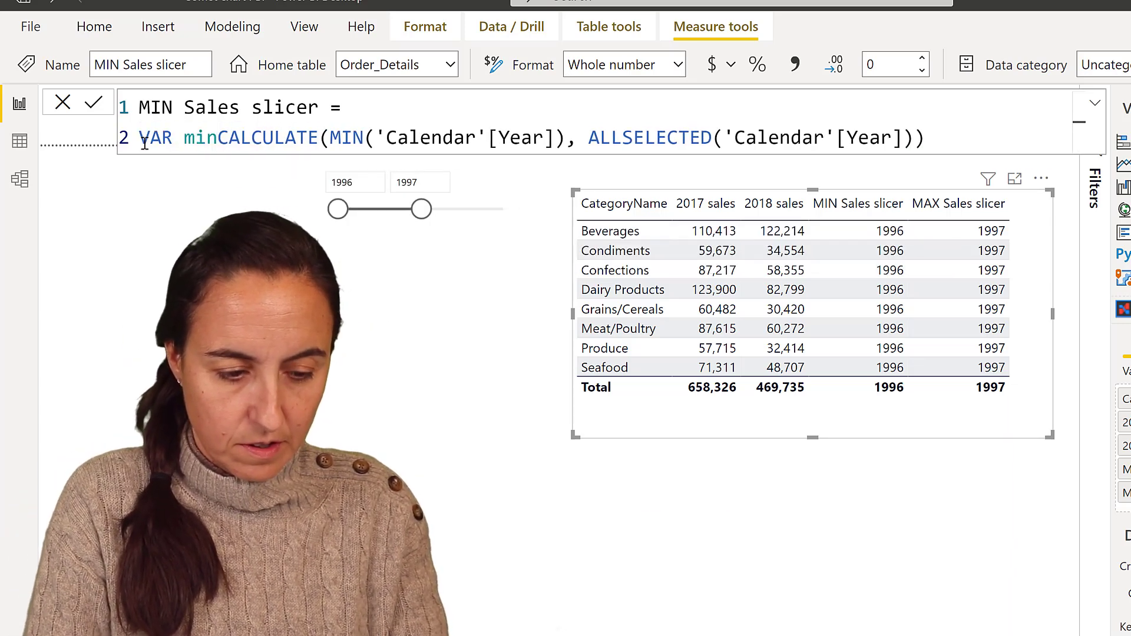
type("year =")
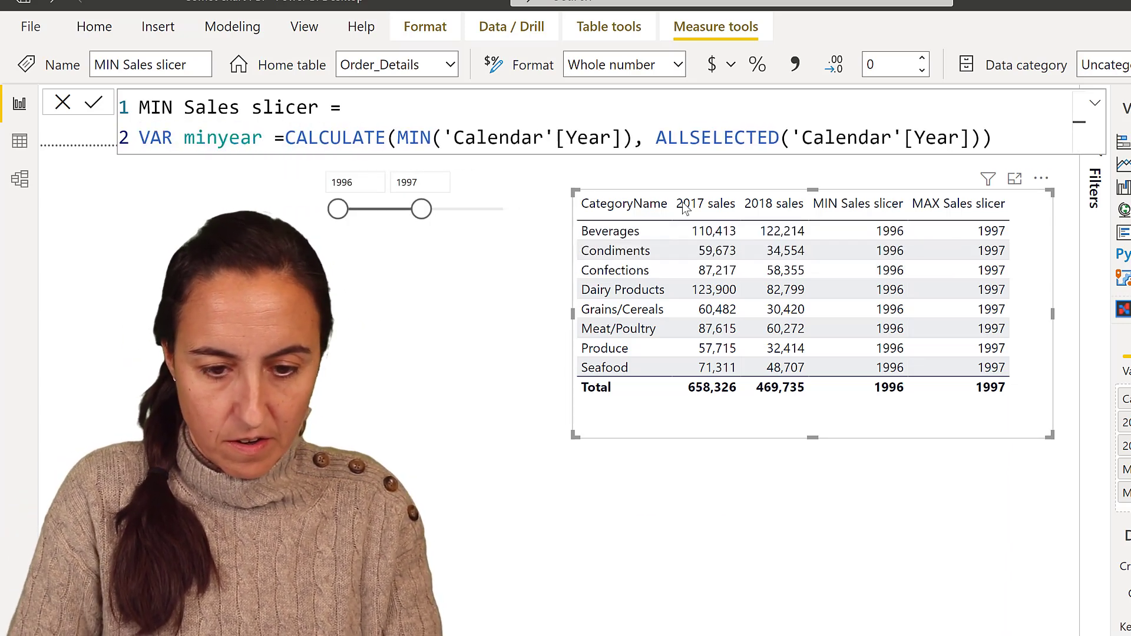
key("shift+Return")
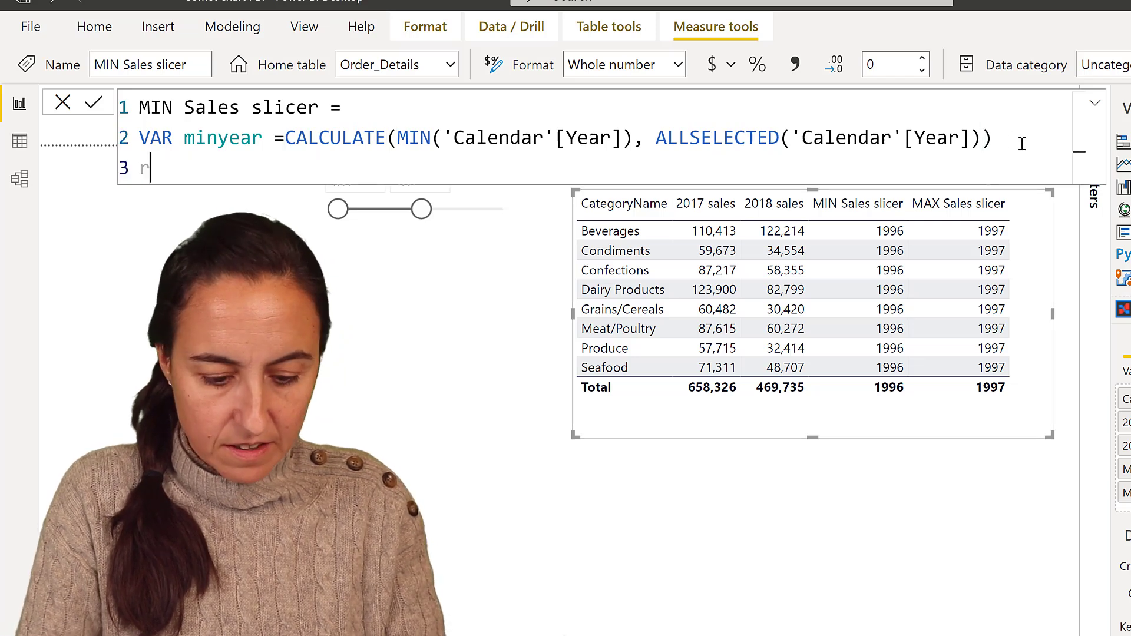
type("return")
key("shift+Return")
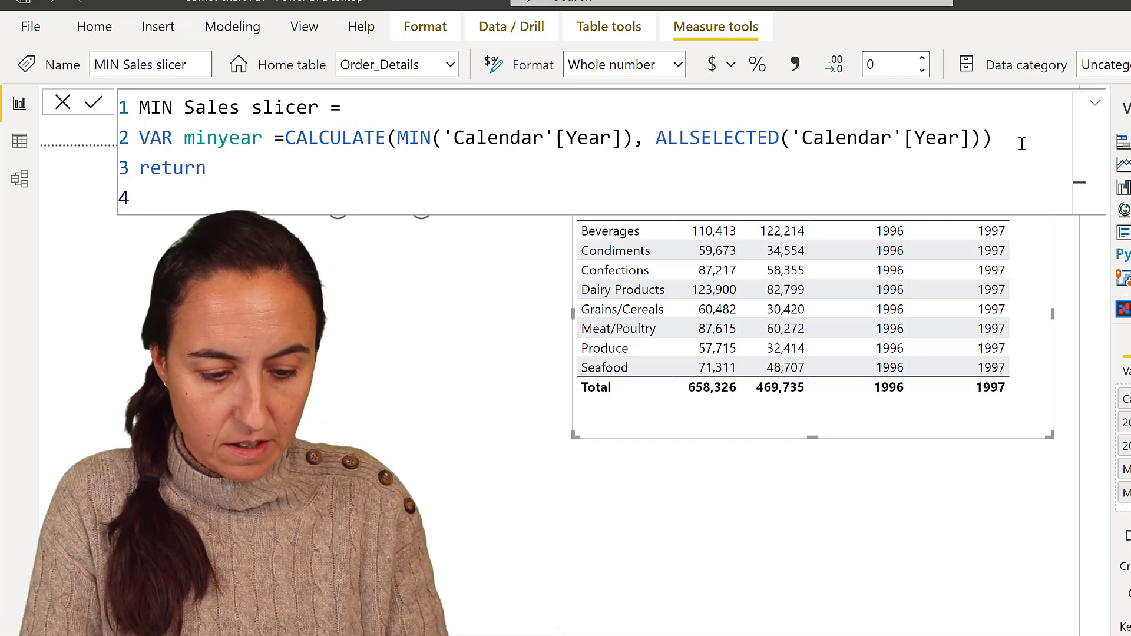
Return CALCULATE([Sales], 'Calendar'[Year]=minyear) by pasting the copied expression and replacing 1998, then commit MIN Sales slicer
key("ctrl+v")
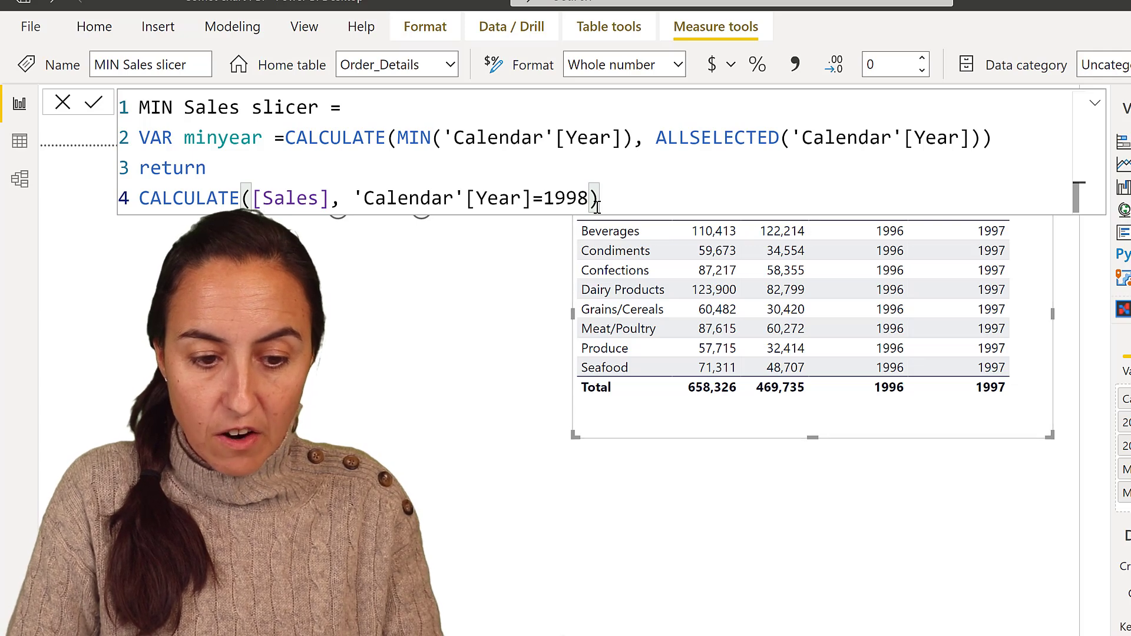
key("BackSpace")
key("BackSpace")
key("BackSpace")
key("BackSpace")
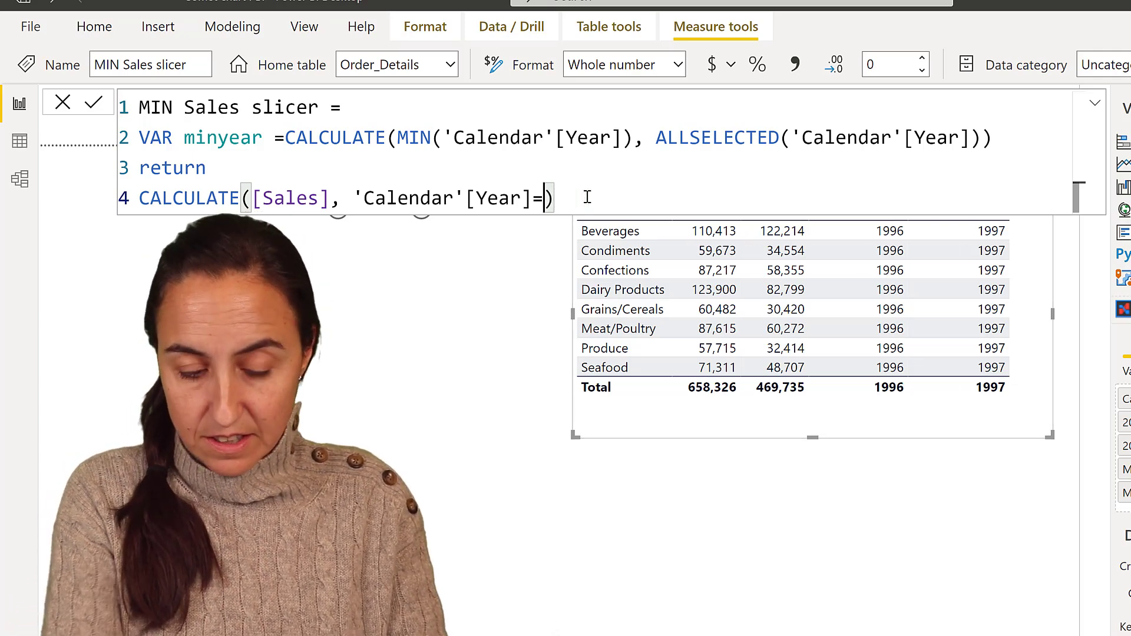
type("min")
key("Down")
key("Down")
key("Down")
key("Down")
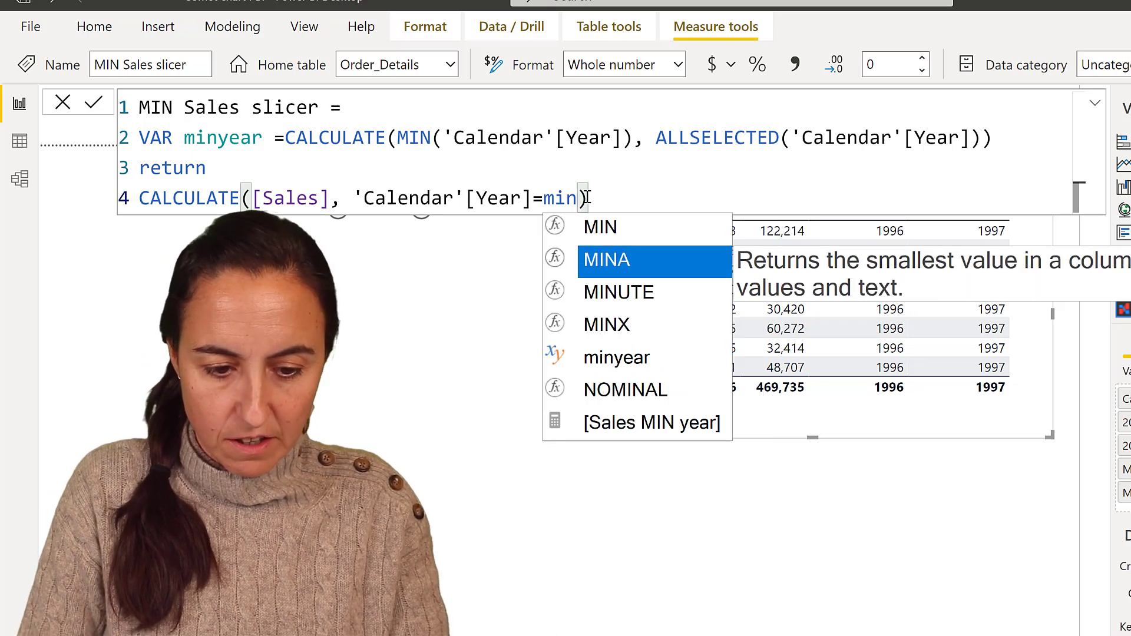
key("Tab")
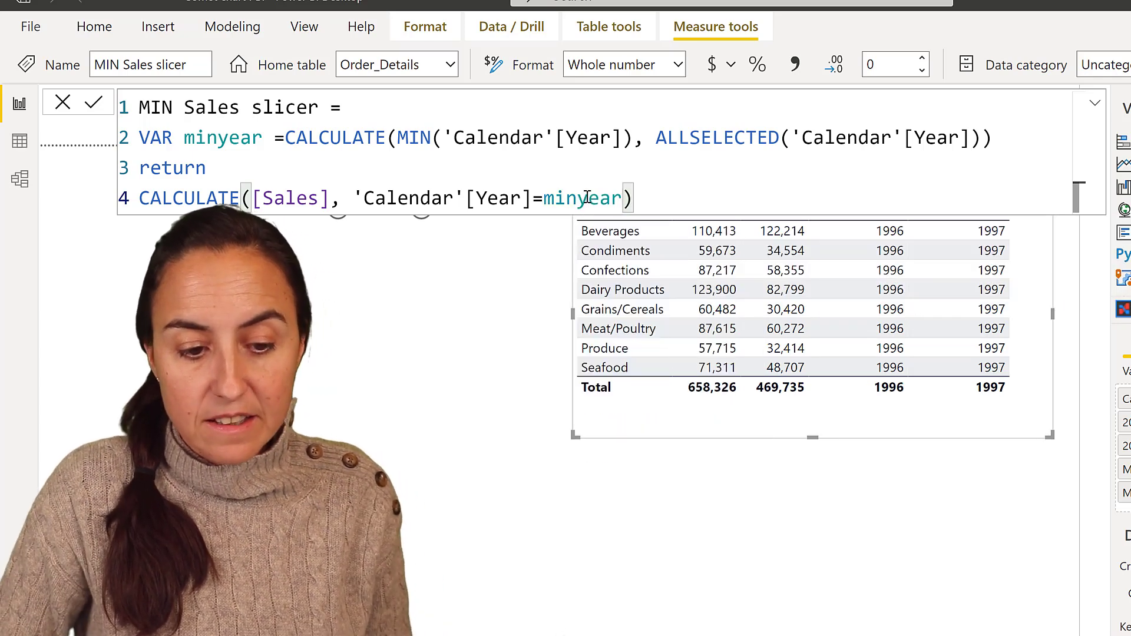
key("Return")
Test MIN Sales slicer by setting the year slicer's range to 1997–1998
left_click(460, 334)
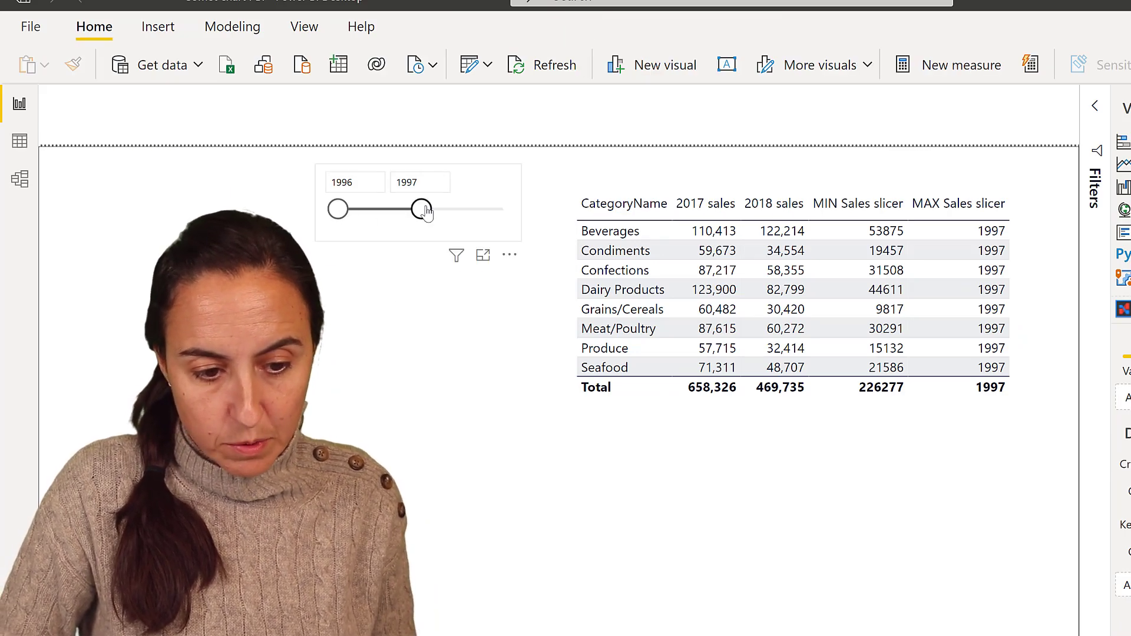
left_click_drag(426, 210, 503, 209)
left_click_drag(338, 209, 422, 210)
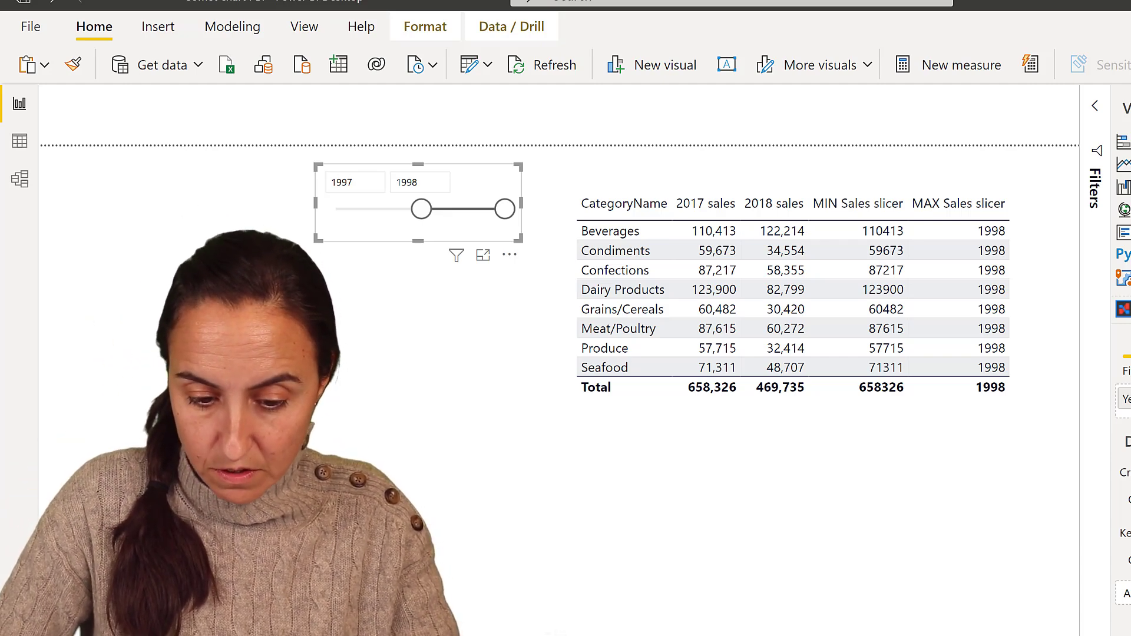
Open the MAX Sales slicer measure and store its existing expression in a variable named MaxYear
left_click(851, 617)
left_click(279, 167)
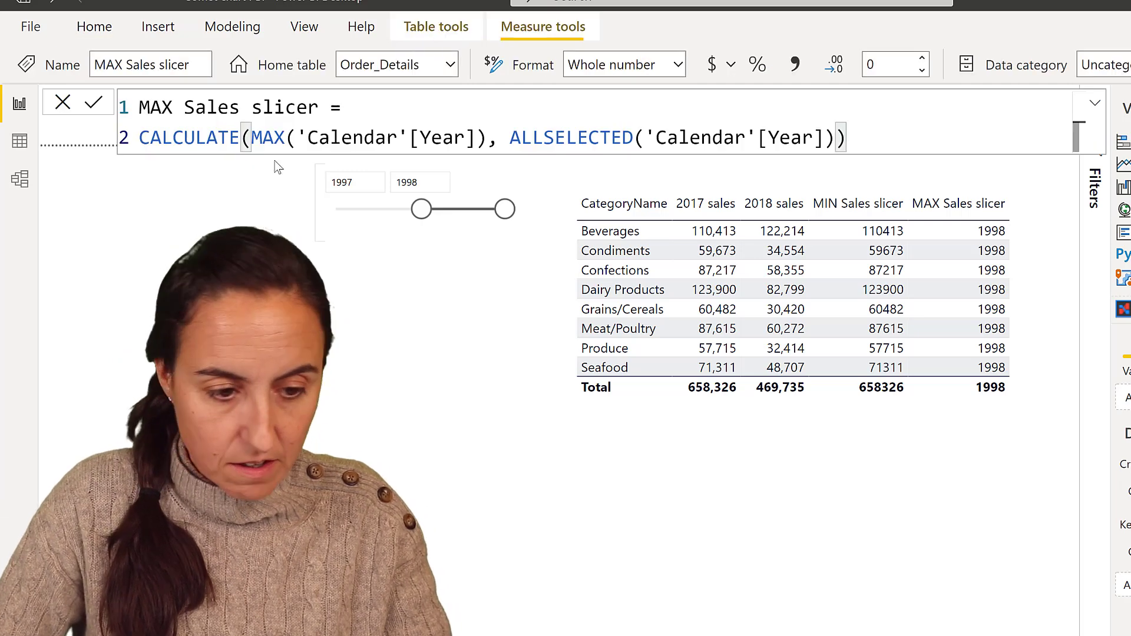
left_click(144, 132)
type("VAR Ma")
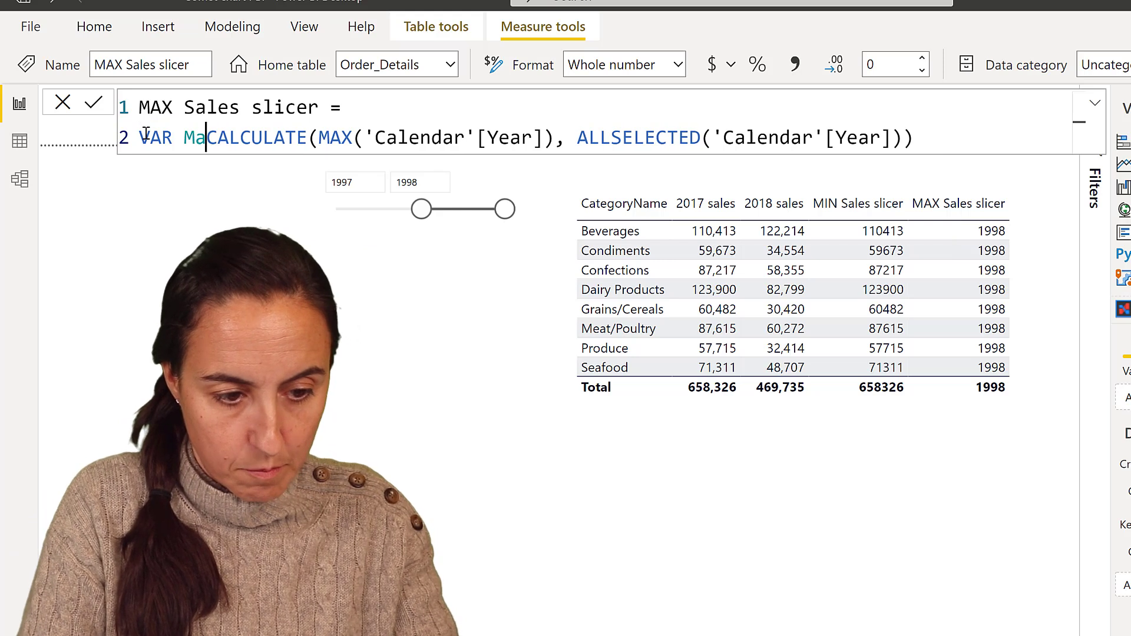
type("xYear =")
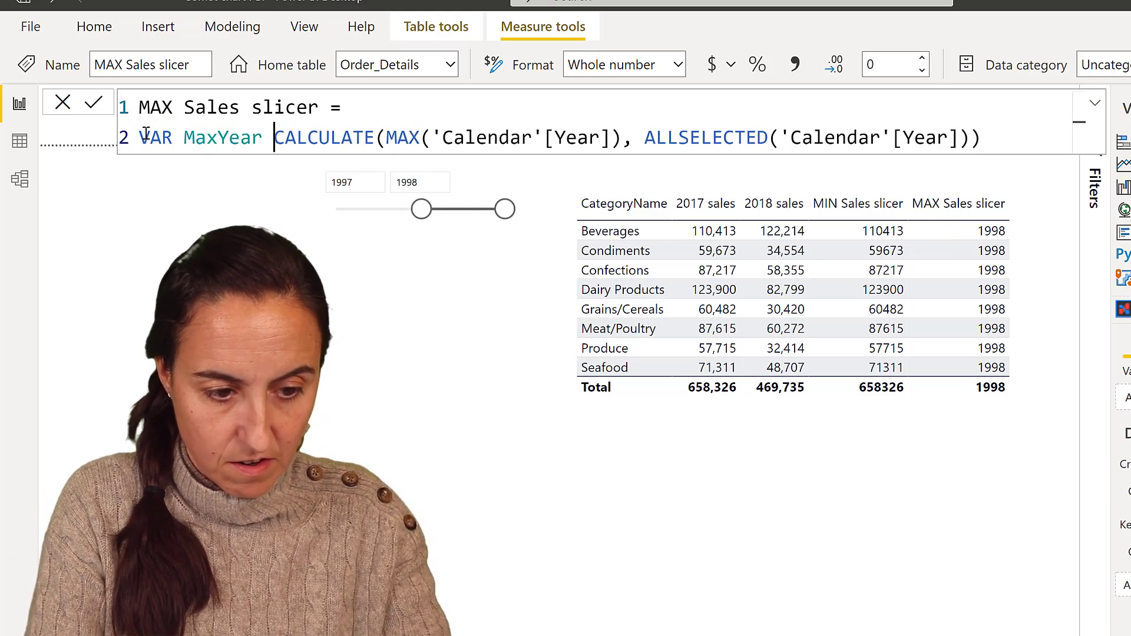
left_click(1009, 140)
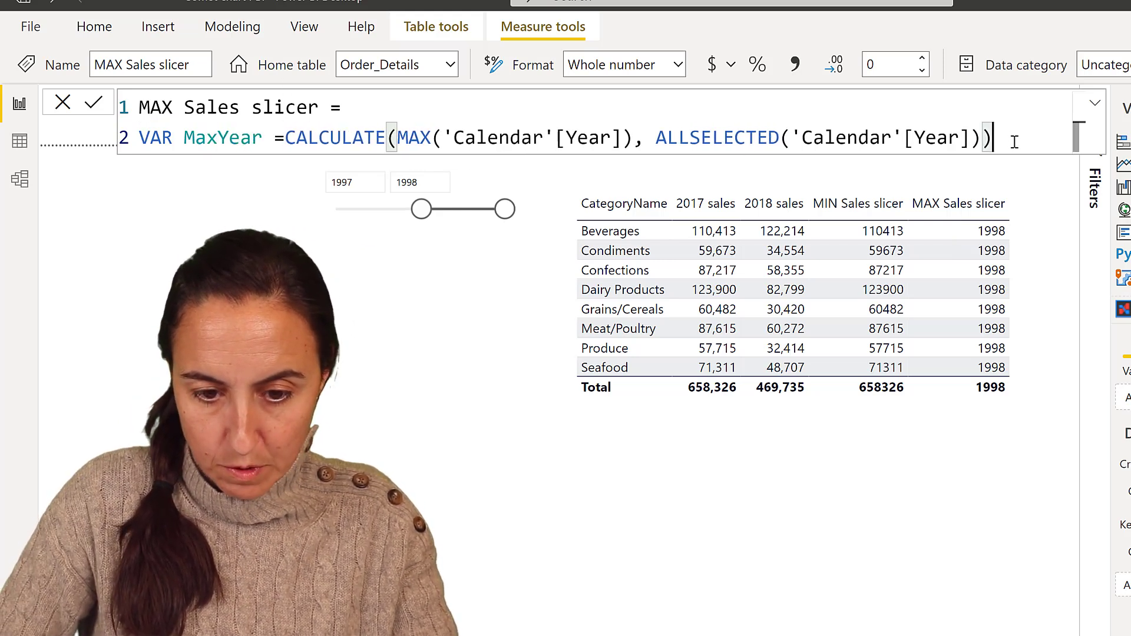
Add a return line below the MaxYear variable and start a fourth line in the formula
key("Return")
type("retru")
key("BackSpace")
key("BackSpace")
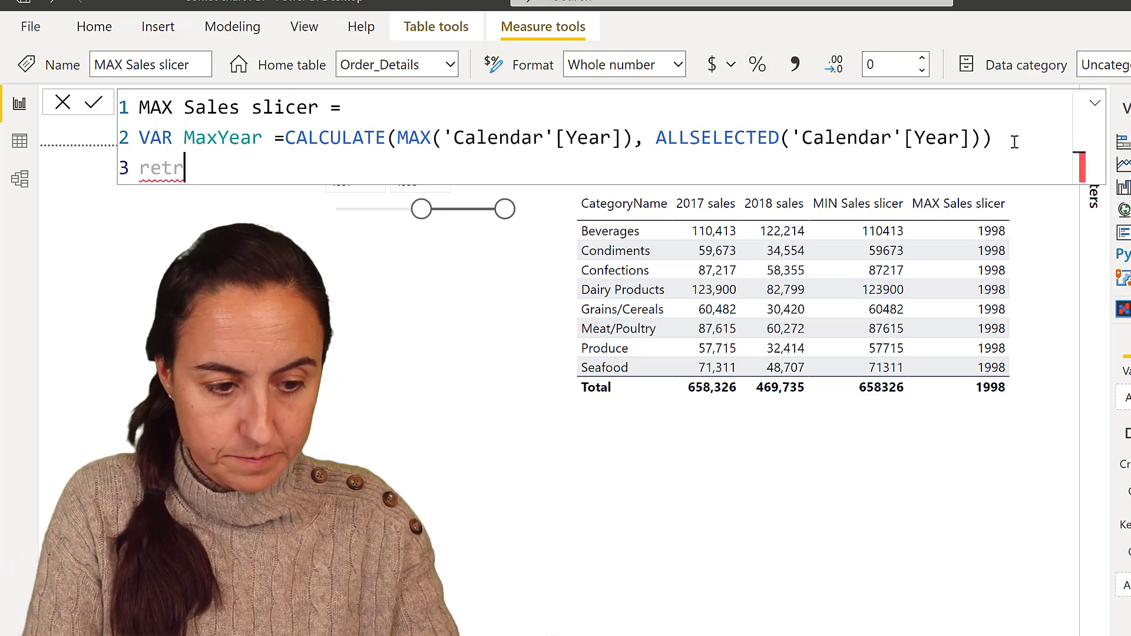
type("tu")
key("BackSpace")
key("BackSpace")
type("urn")
key("Return")
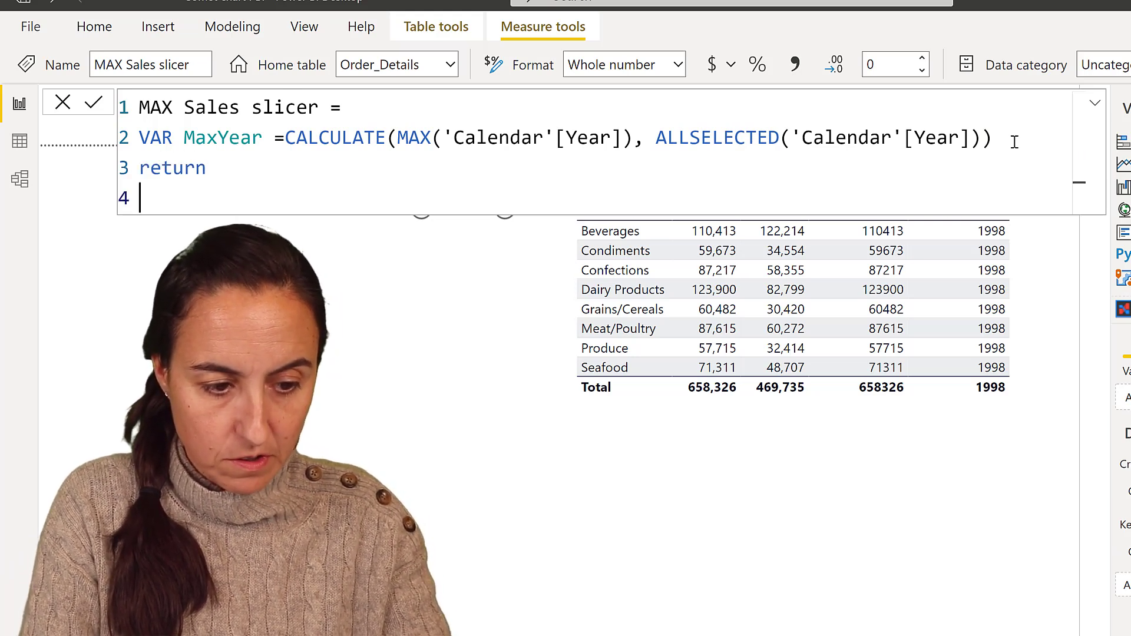
Return CALCULATE([Sales], 'Calendar'[Year]=MaxYear) by pasting the copied expression and replacing 1998, then commit MAX Sales slicer
type("CALCULATE([Sales], 'Calendar'[Year]=1998)")
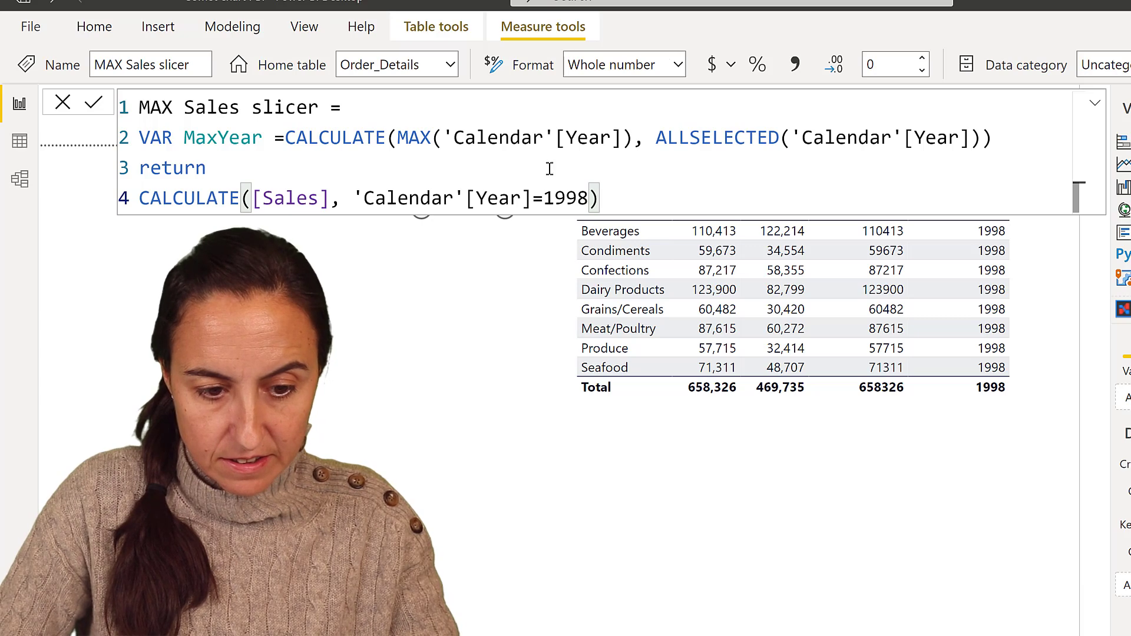
left_click(565, 197)
key("BackSpace")
key("BackSpace")
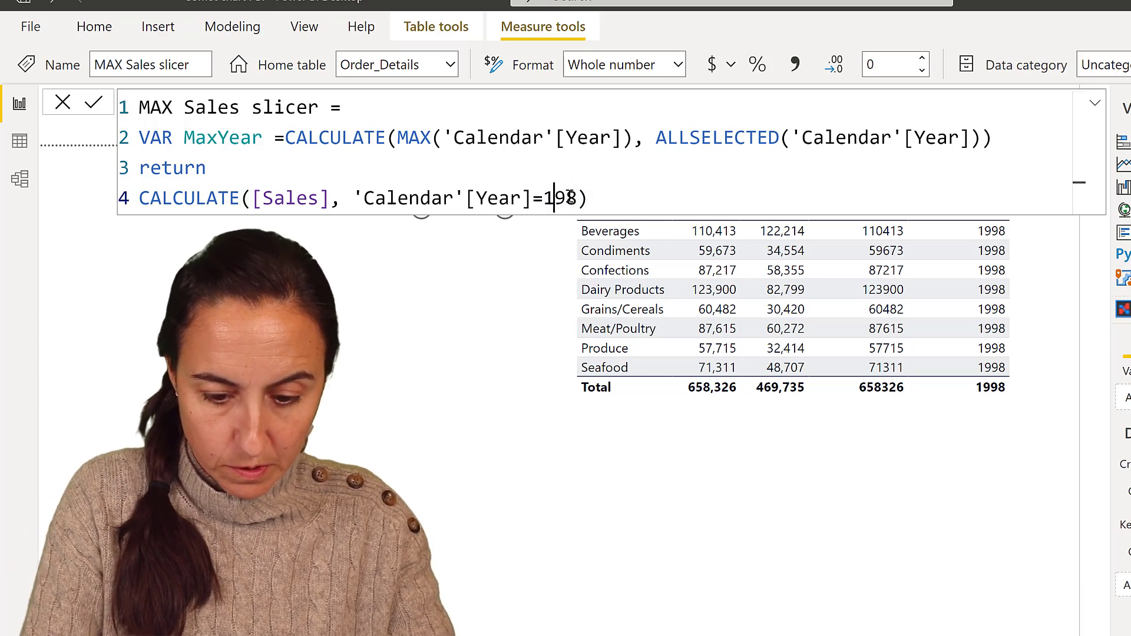
key("Delete")
key("Delete")
type("Max")
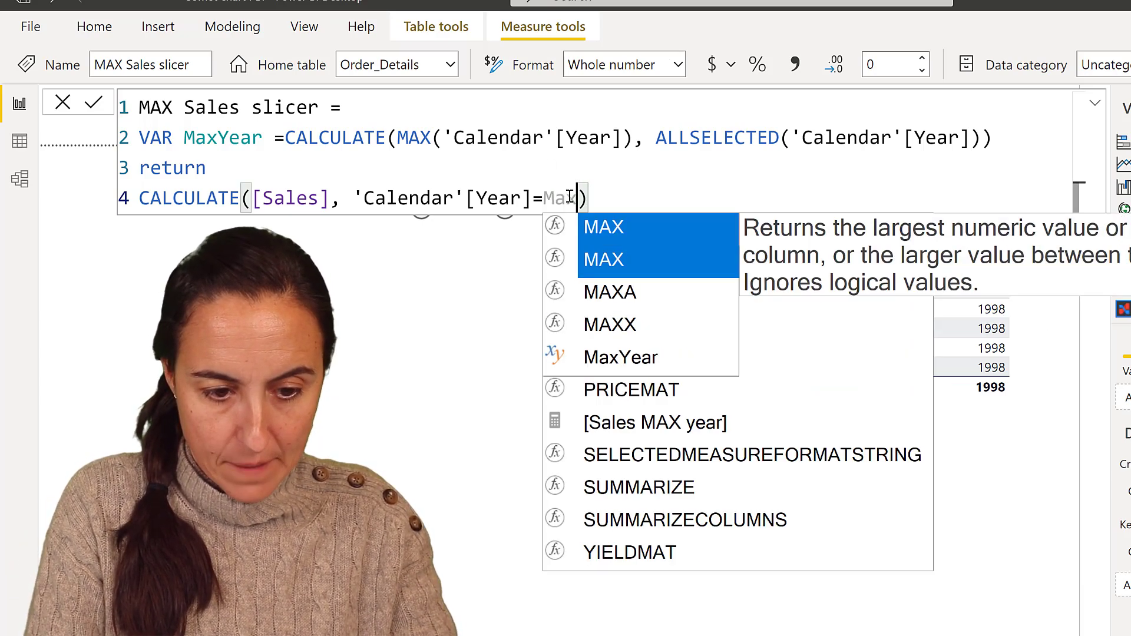
key("Tab")
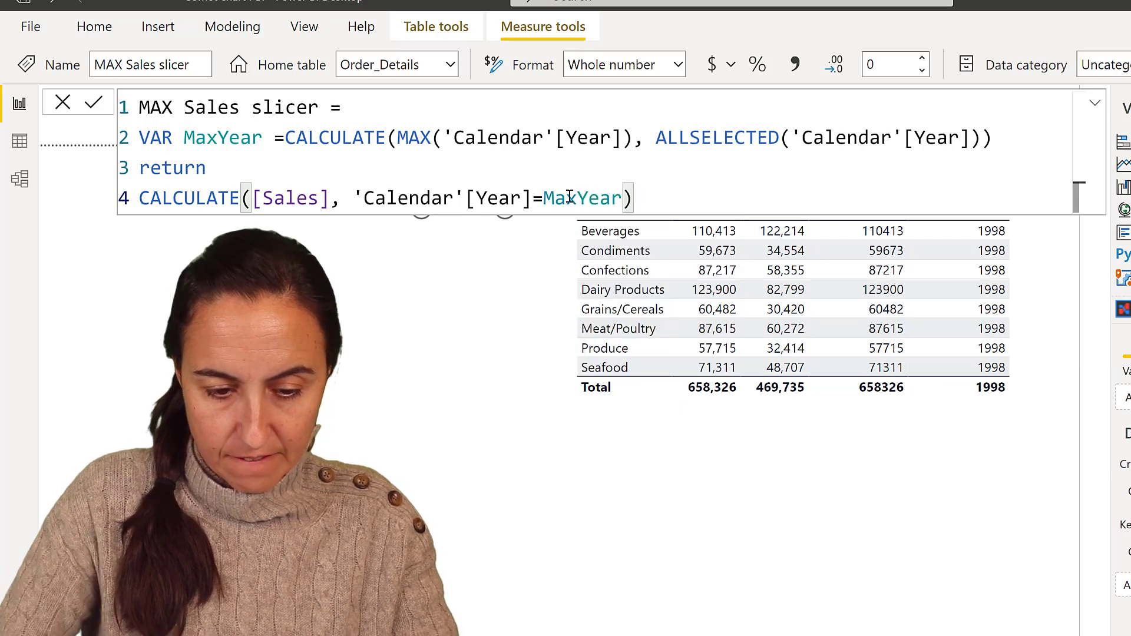
left_click(373, 414)
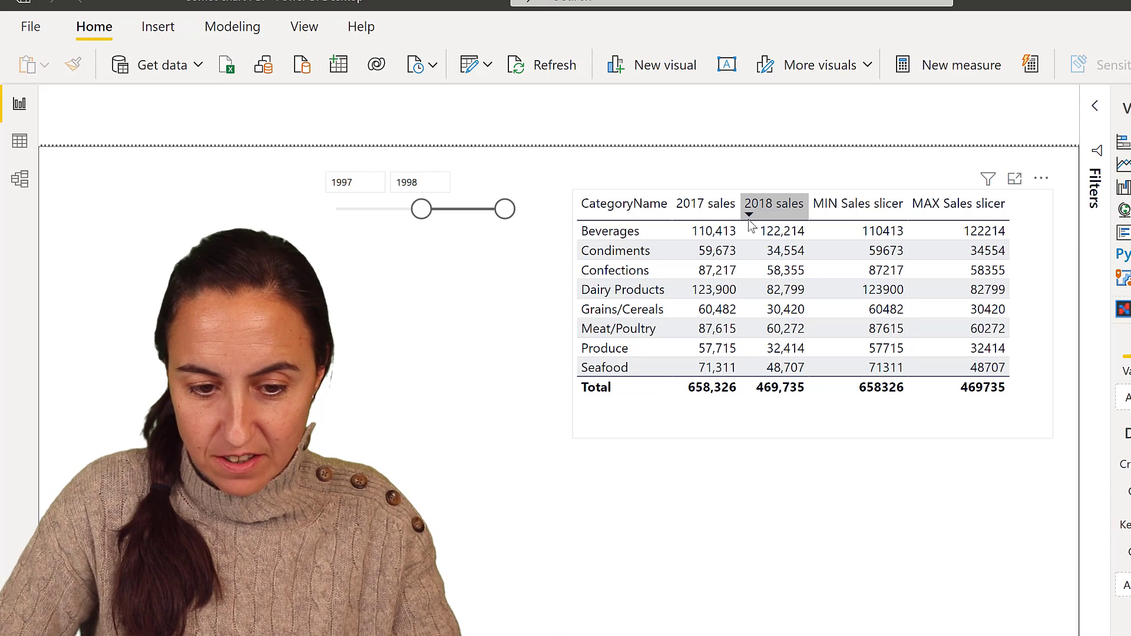
Remove the 2017 sales and 2018 sales fields from the category table
left_click(814, 421)
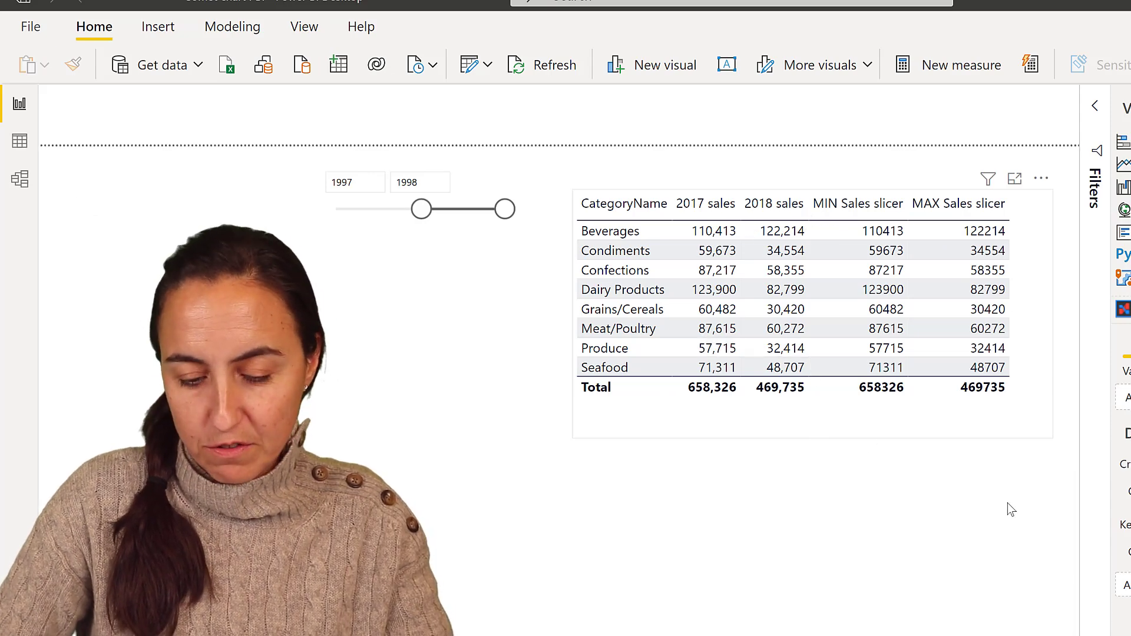
left_click(1126, 423)
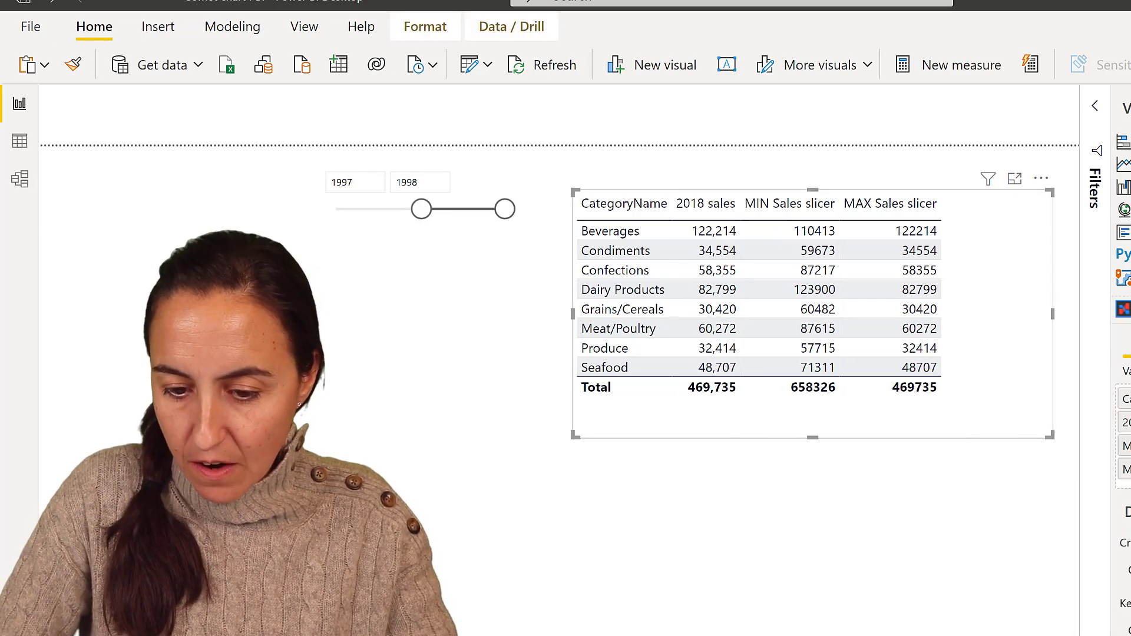
left_click(1126, 422)
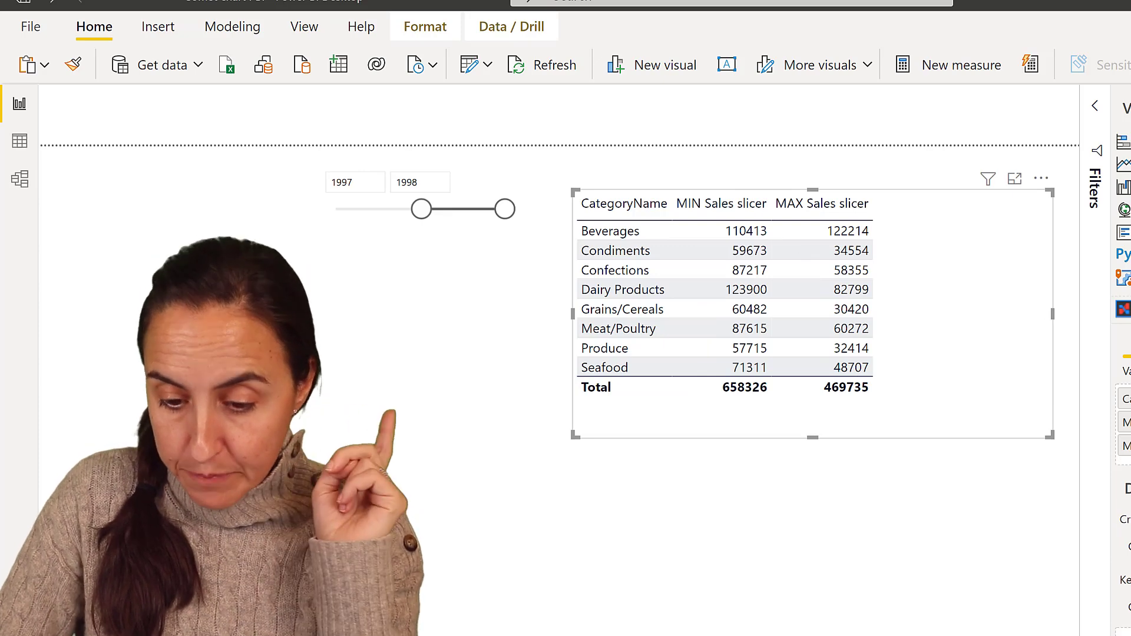
Add the Sales Var and Color var measures to the category table
left_click_drag(1128, 412, 857, 255)
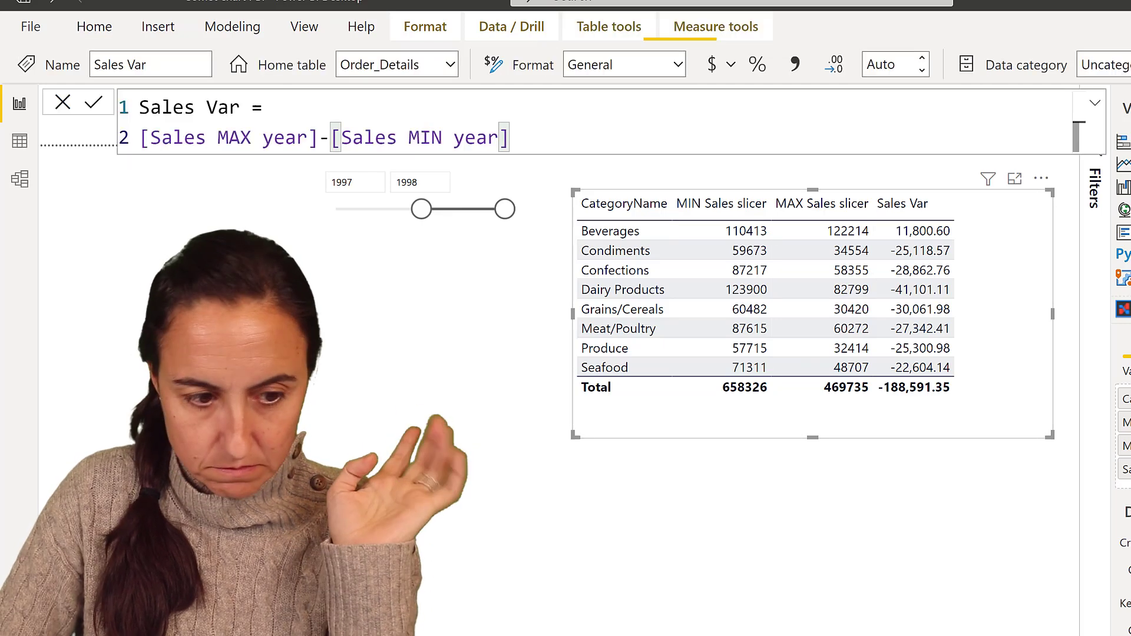
left_click_drag(1127, 383, 954, 376)
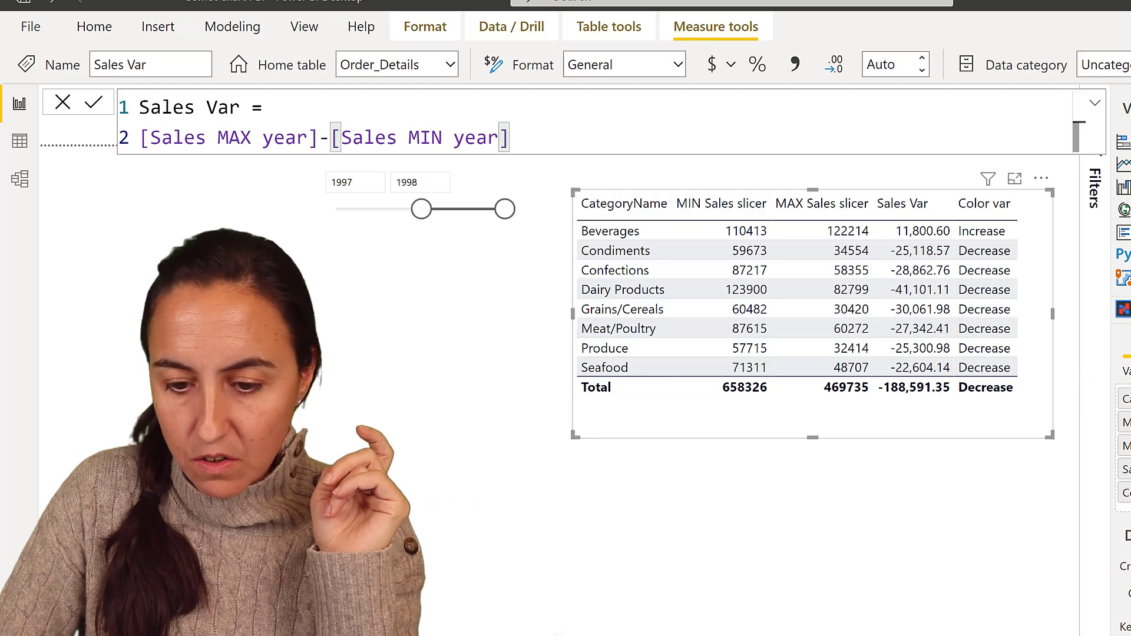